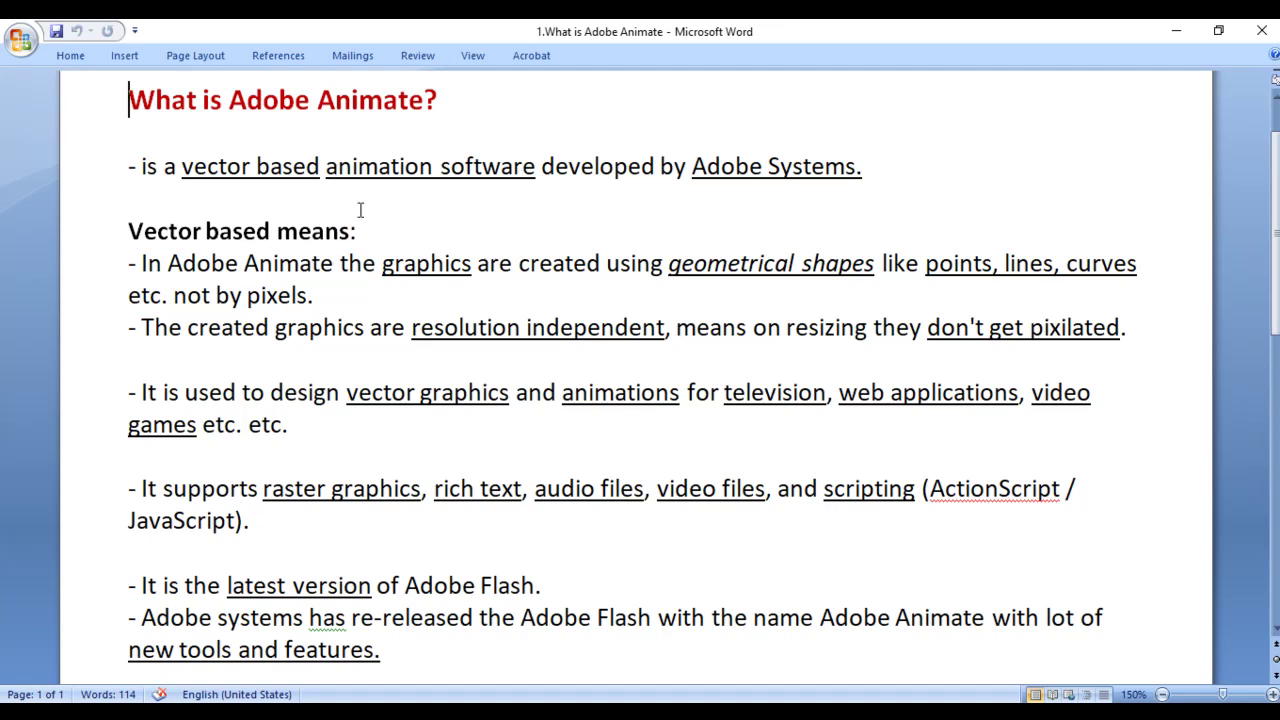
# Highlight the phrase 'Vector based' in the Word notes on Adobe Animate
pyautogui.moveTo(127, 231); pyautogui.dragTo(276, 231)
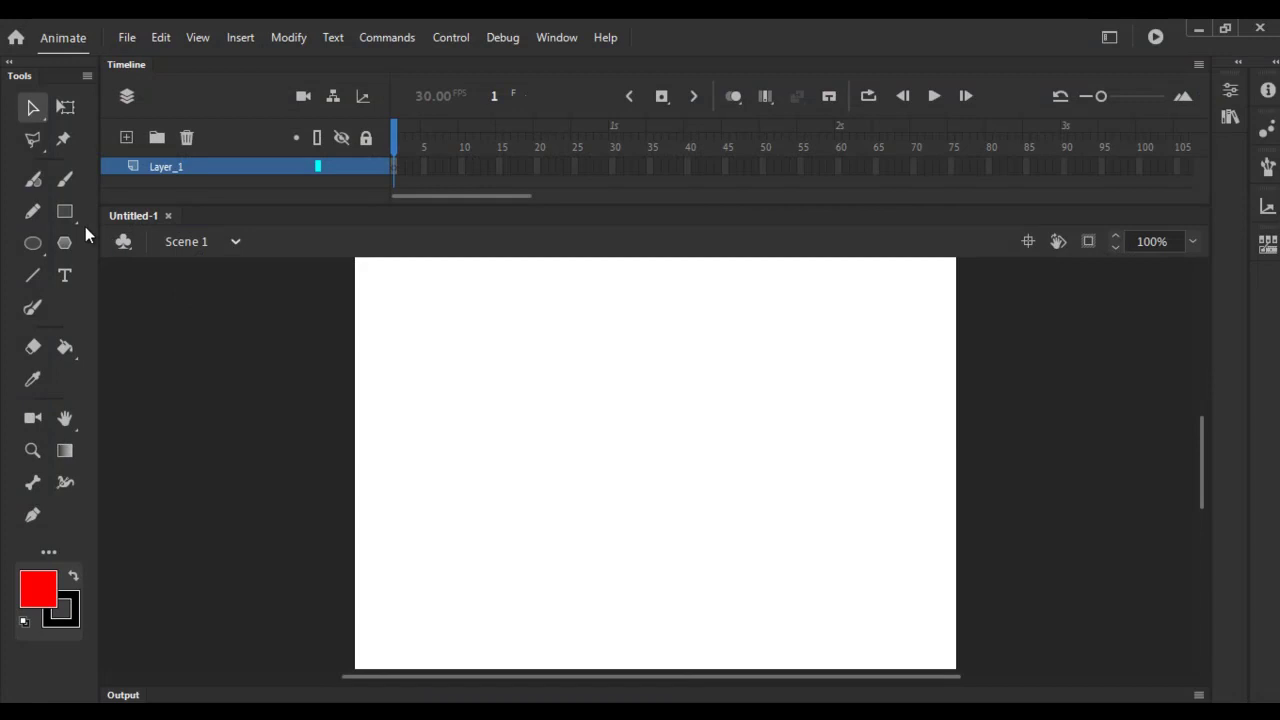
# Draw a red square on the stage and a red circle to its right
pyautogui.click(66, 213)
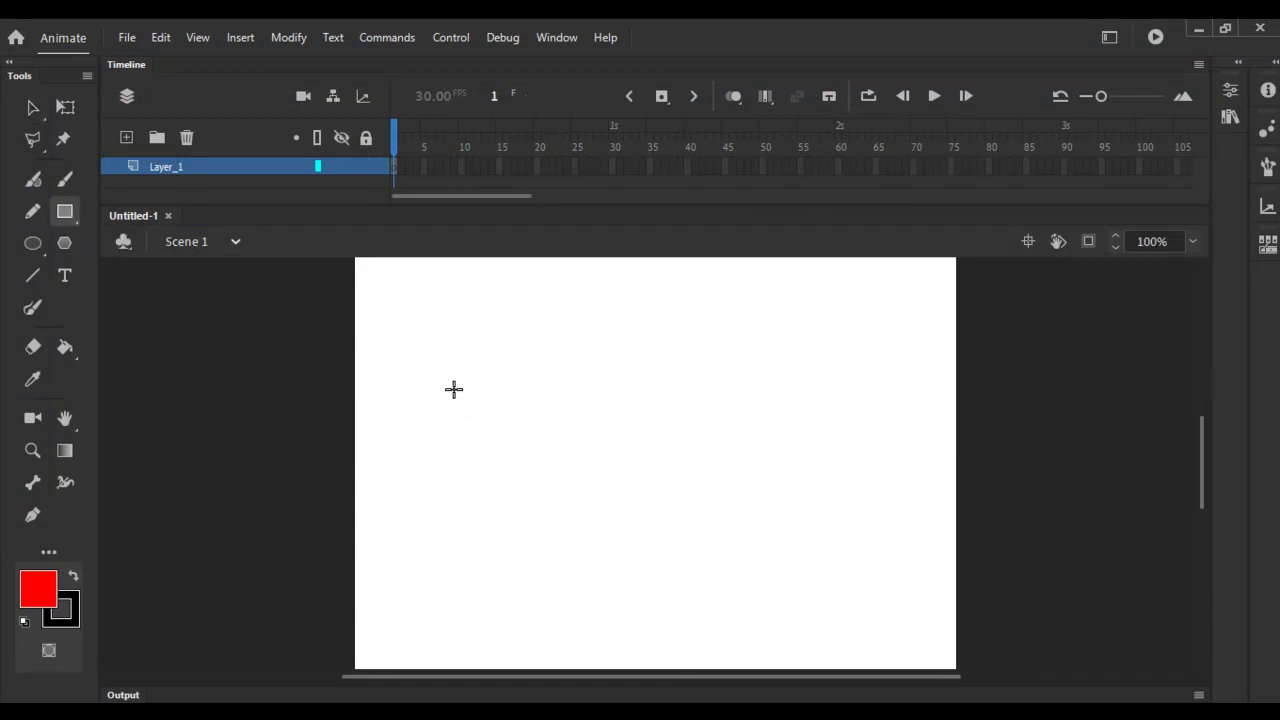
pyautogui.moveTo(437, 354); pyautogui.dragTo(578, 495)
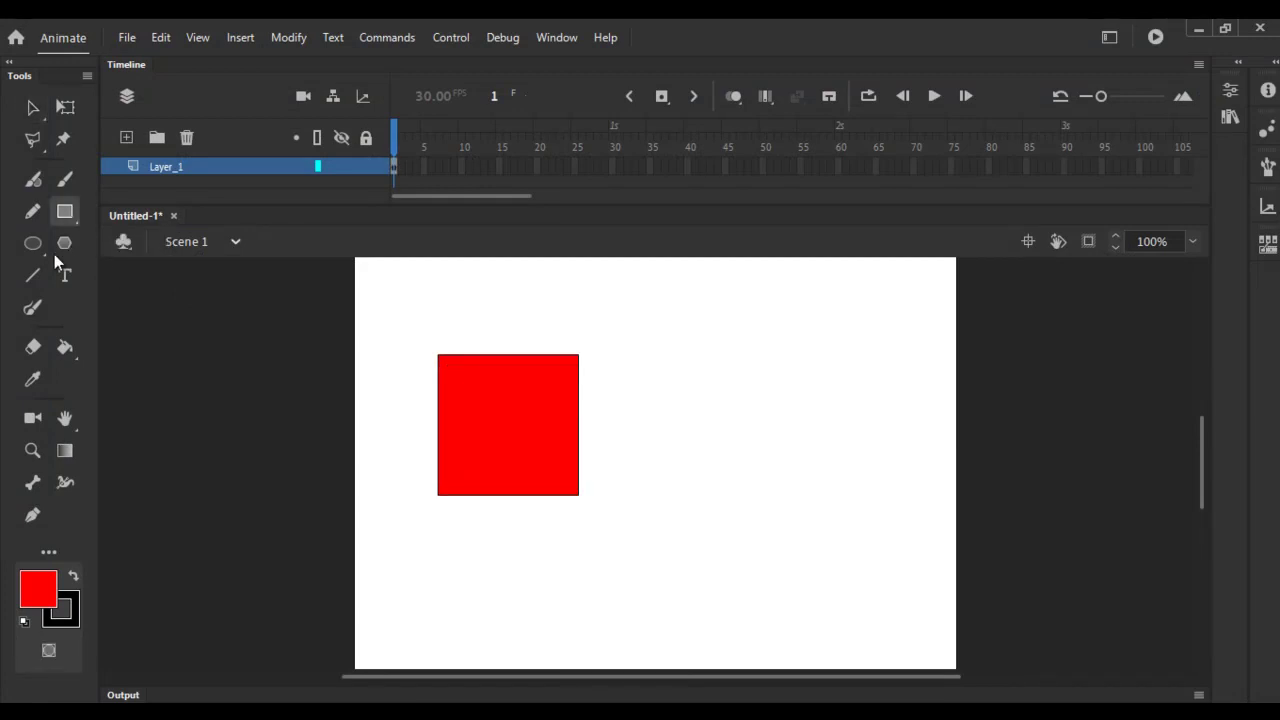
pyautogui.click(33, 245)
pyautogui.moveTo(688, 367); pyautogui.dragTo(808, 486)
# Pull the square's top, right, bottom and left outline edges away from its fill
pyautogui.press('v')
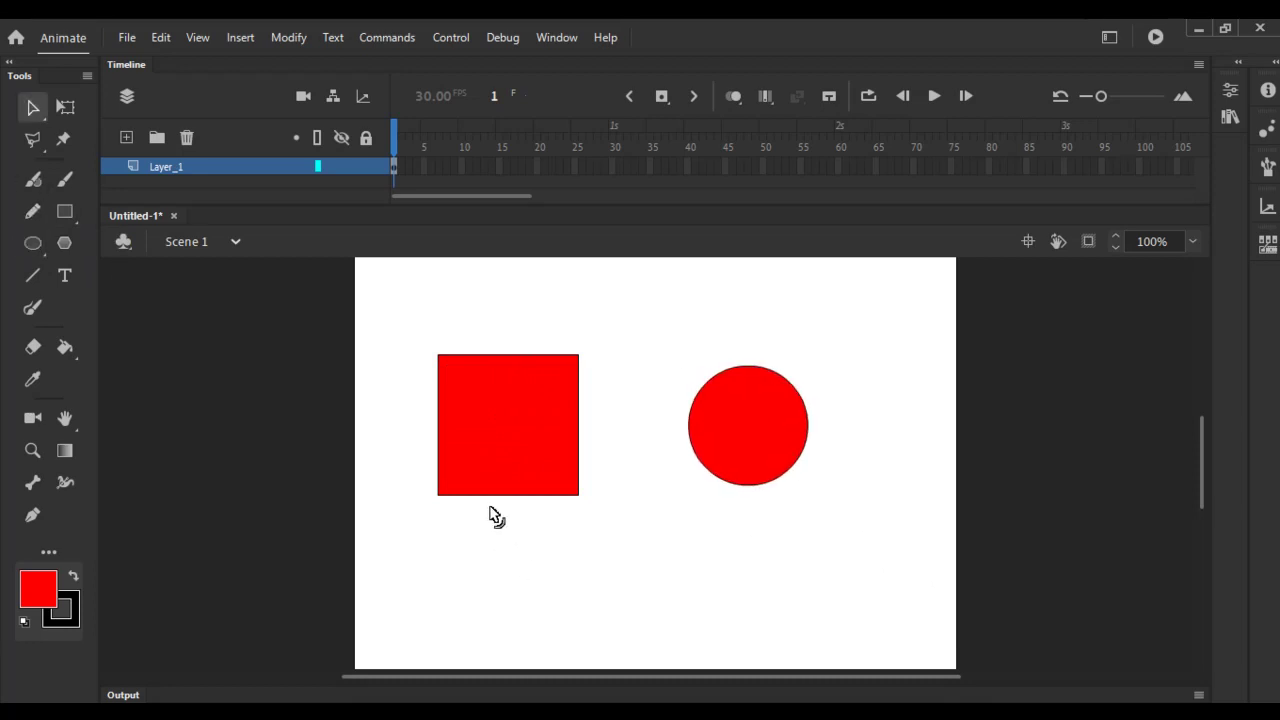
pyautogui.click(509, 355)
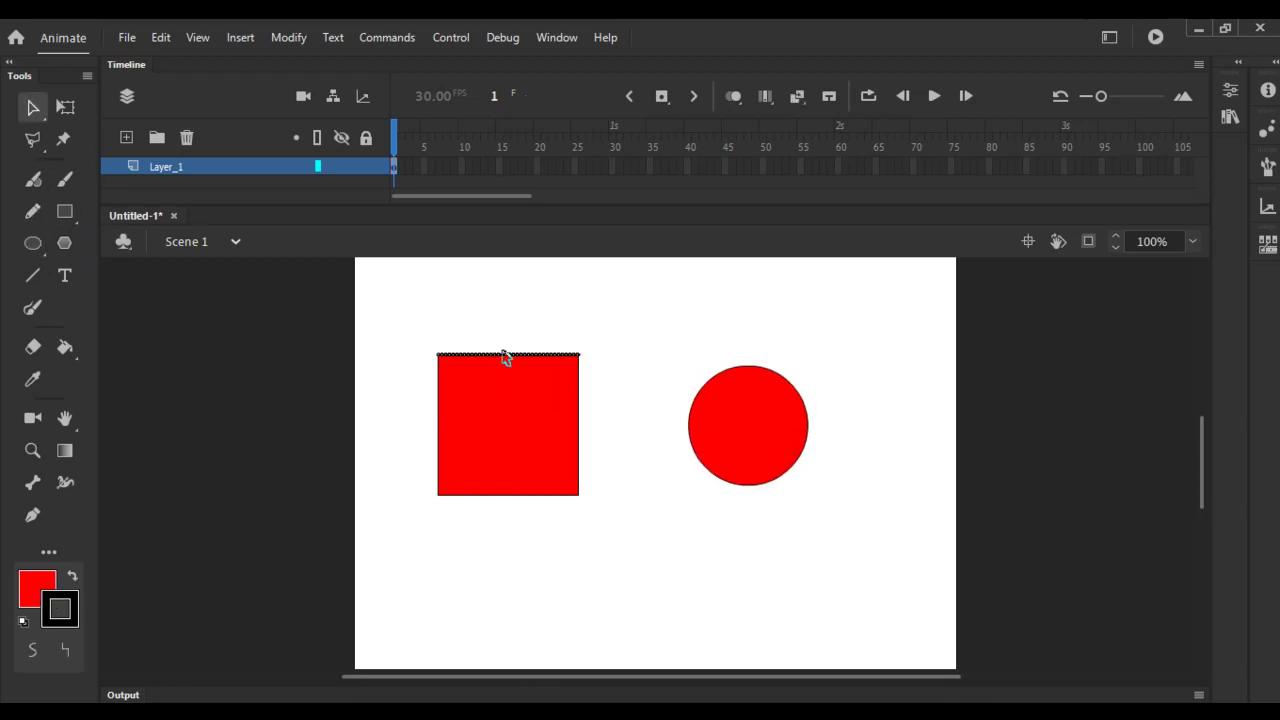
pyautogui.moveTo(508, 355); pyautogui.dragTo(511, 317)
pyautogui.click(579, 442)
pyautogui.moveTo(579, 445); pyautogui.dragTo(612, 440)
pyautogui.click(520, 495)
pyautogui.moveTo(520, 495); pyautogui.dragTo(522, 545)
pyautogui.click(438, 434)
pyautogui.moveTo(438, 434); pyautogui.dragTo(400, 434)
pyautogui.click(685, 585)
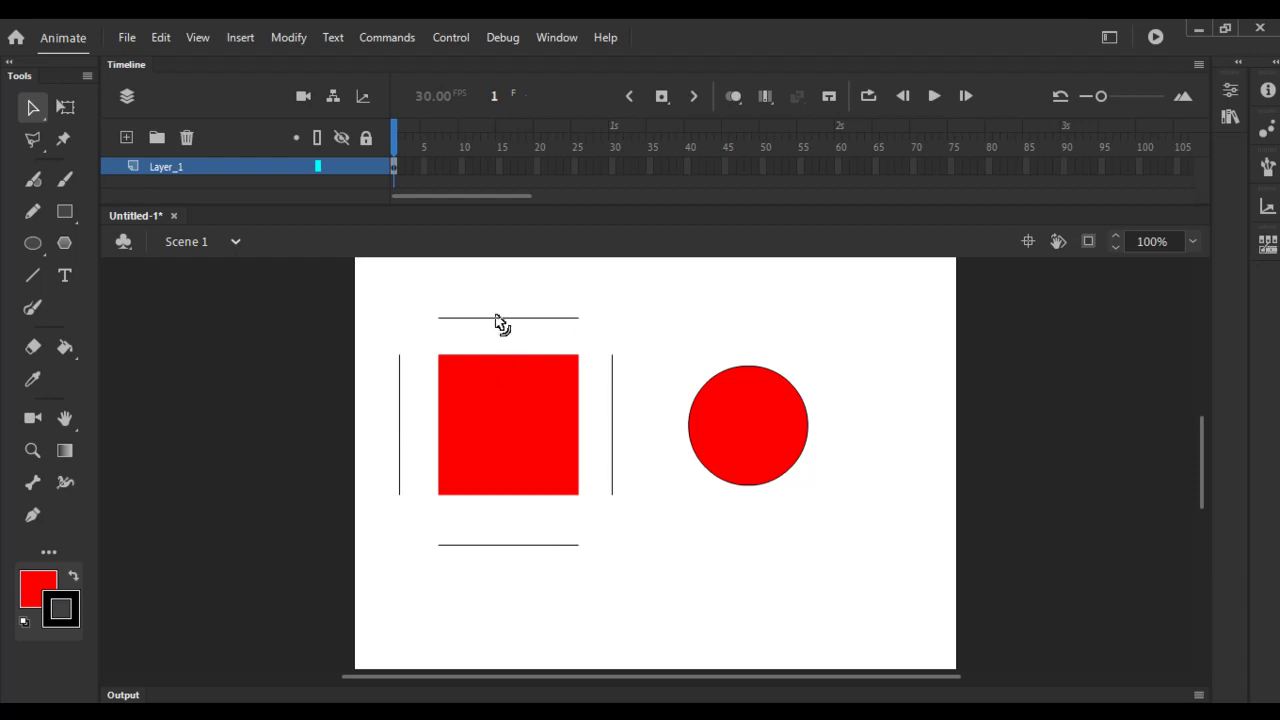
# Undo the edge moves, pull the circle's outline off and restore it, then select both outlines
pyautogui.hotkey('ctrl', 'z')
pyautogui.hotkey('ctrl', 'z')
pyautogui.hotkey('ctrl', 'z')
pyautogui.hotkey('ctrl', 'z')
pyautogui.hotkey('ctrl', 'z')
pyautogui.hotkey('ctrl', 'z')
pyautogui.hotkey('ctrl', 'z')
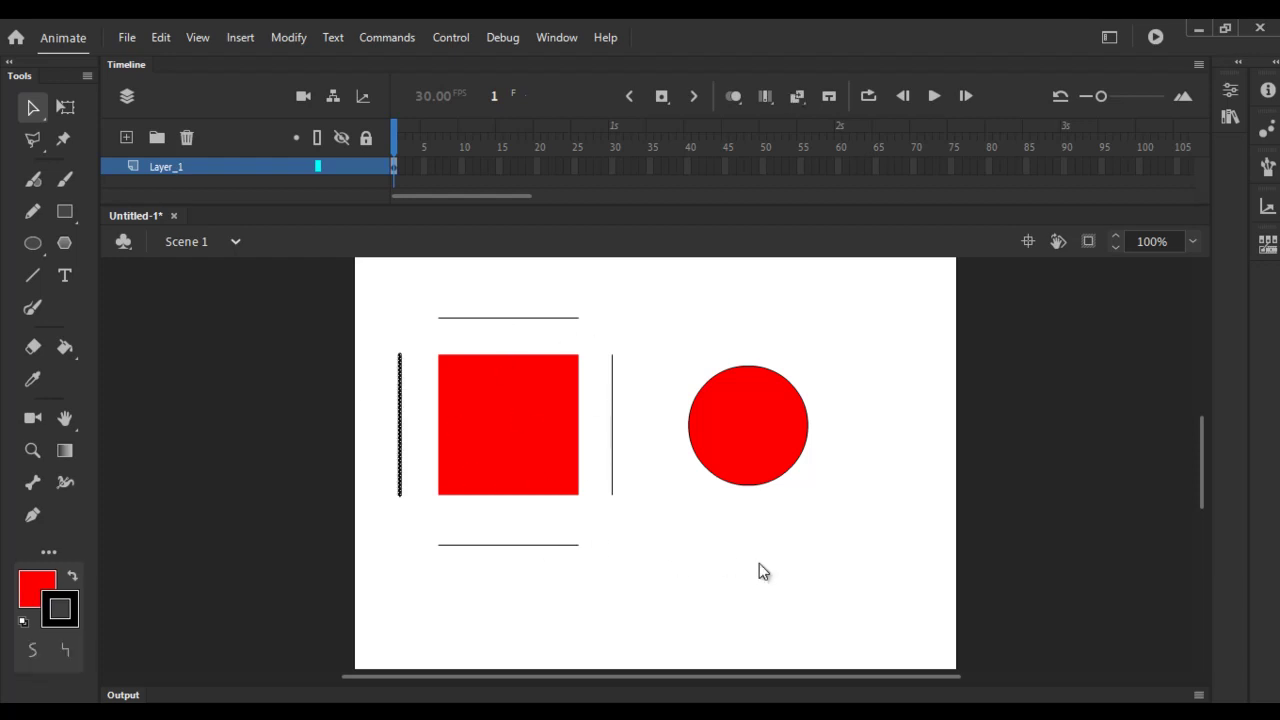
pyautogui.hotkey('ctrl', 'z')
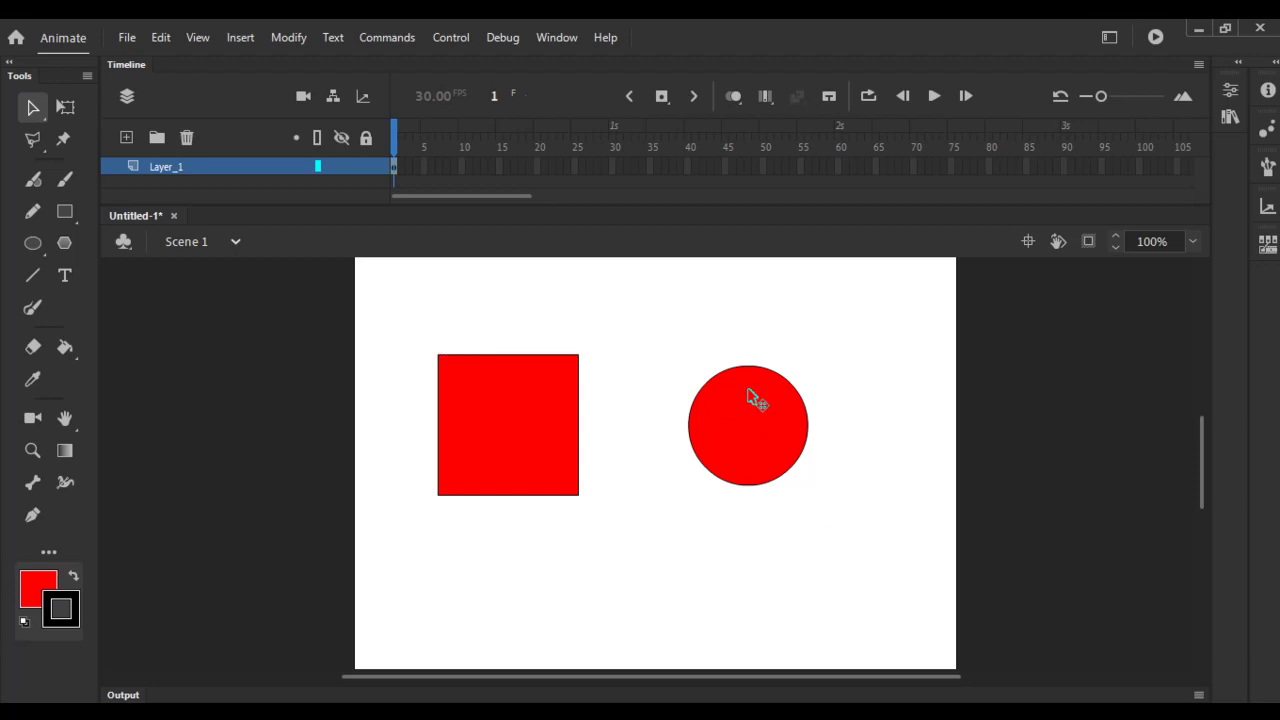
pyautogui.hotkey('ctrl', 'z')
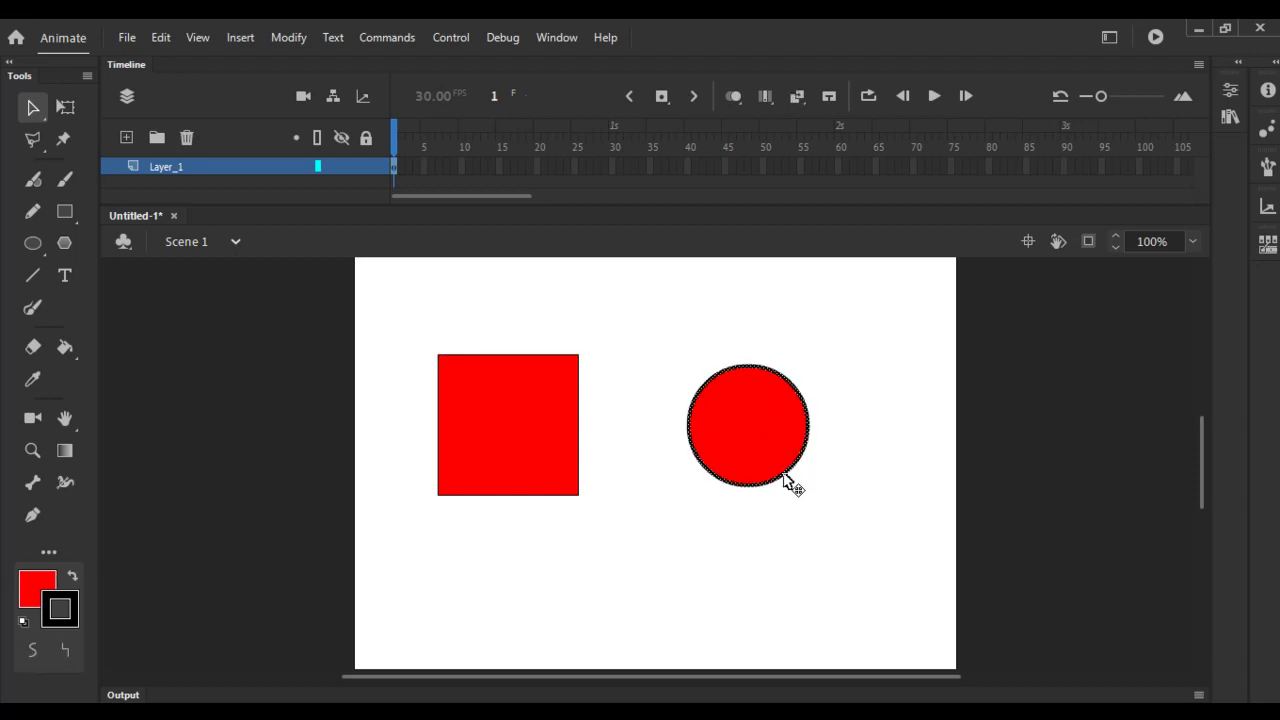
pyautogui.moveTo(791, 480); pyautogui.dragTo(872, 602)
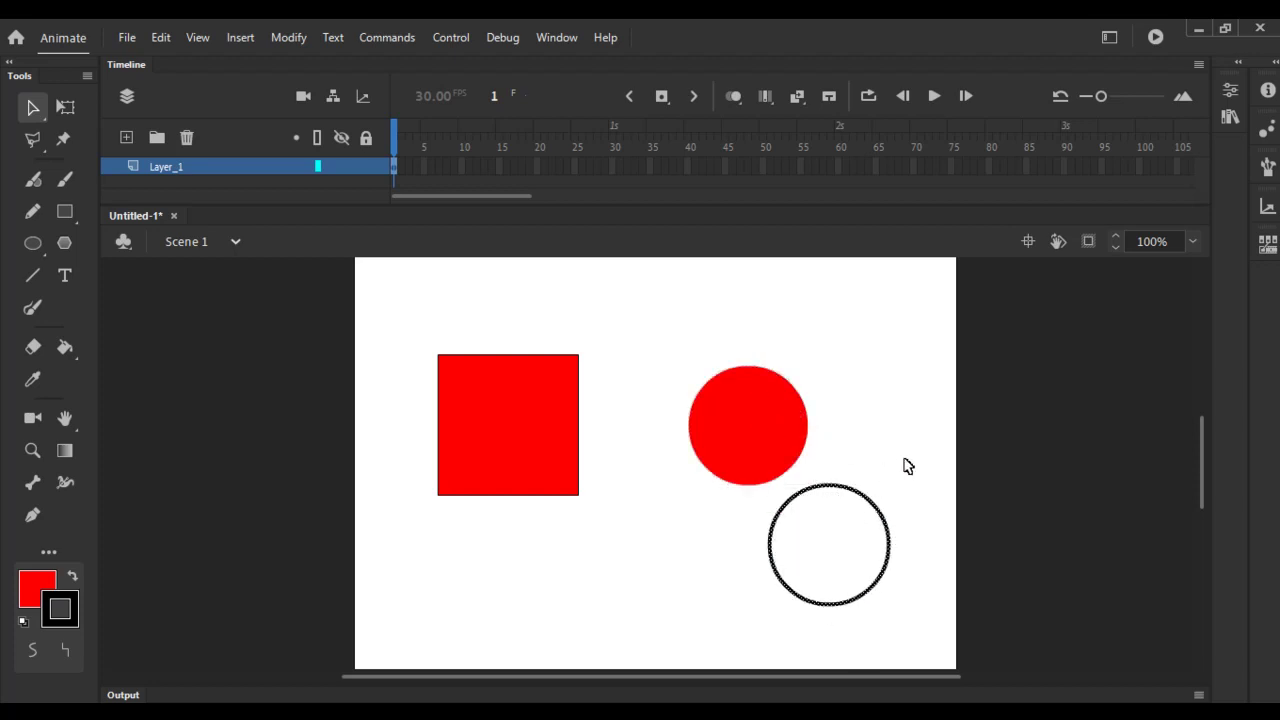
pyautogui.hotkey('ctrl', 'z')
pyautogui.click(687, 580)
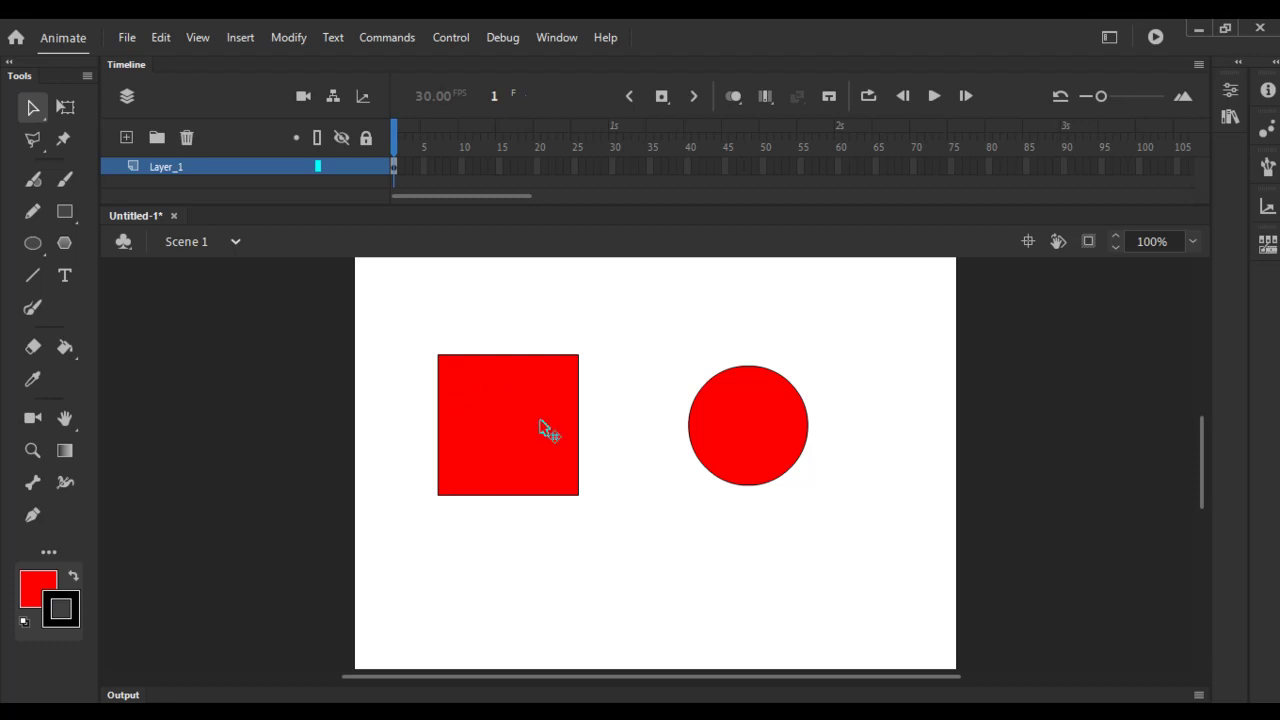
pyautogui.click(527, 355)
pyautogui.click(745, 368)
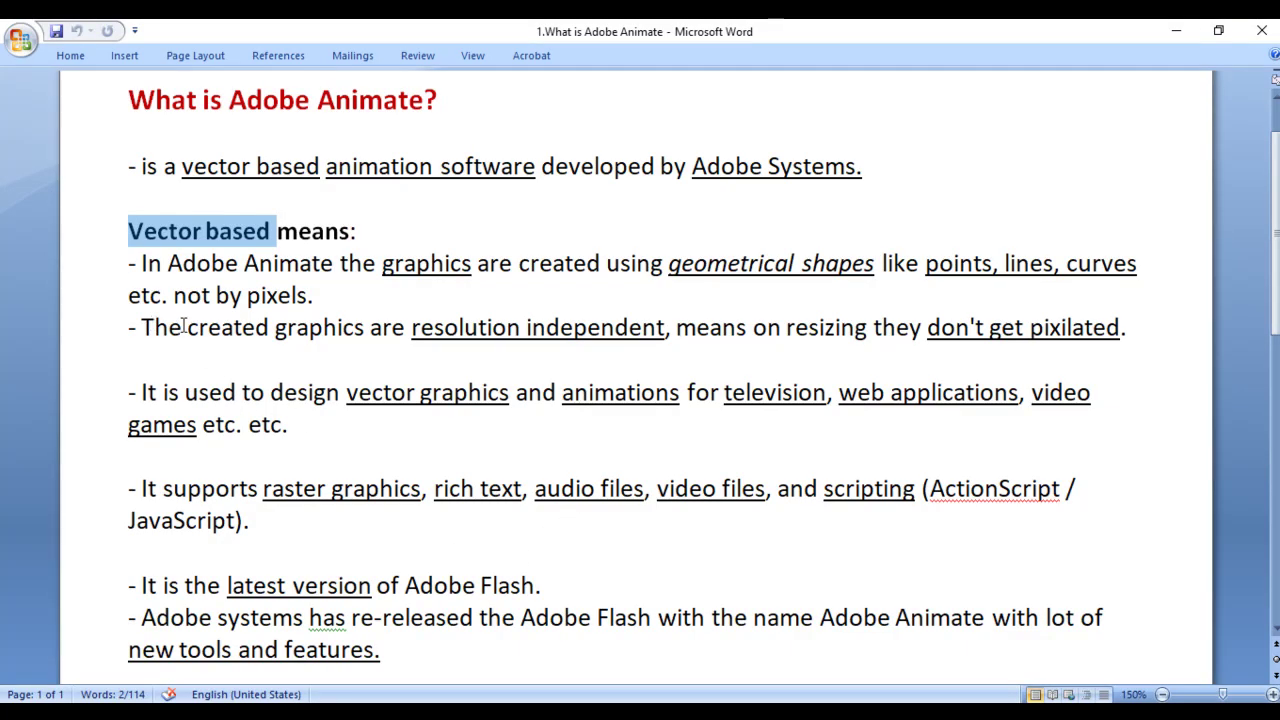
# Highlight 'resolution independent' and 'on resizing' in the Word notes, then deselect
pyautogui.moveTo(422, 330); pyautogui.dragTo(642, 354)
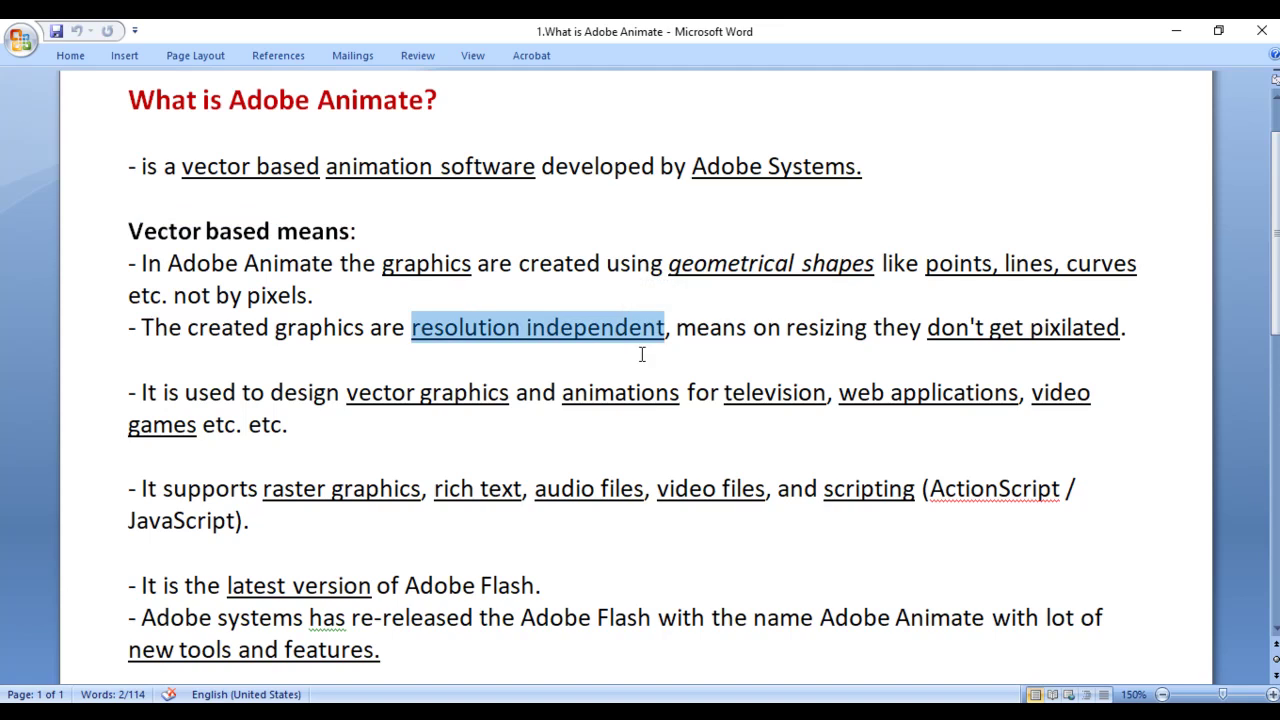
pyautogui.moveTo(753, 330); pyautogui.dragTo(1120, 333)
pyautogui.click(748, 356)
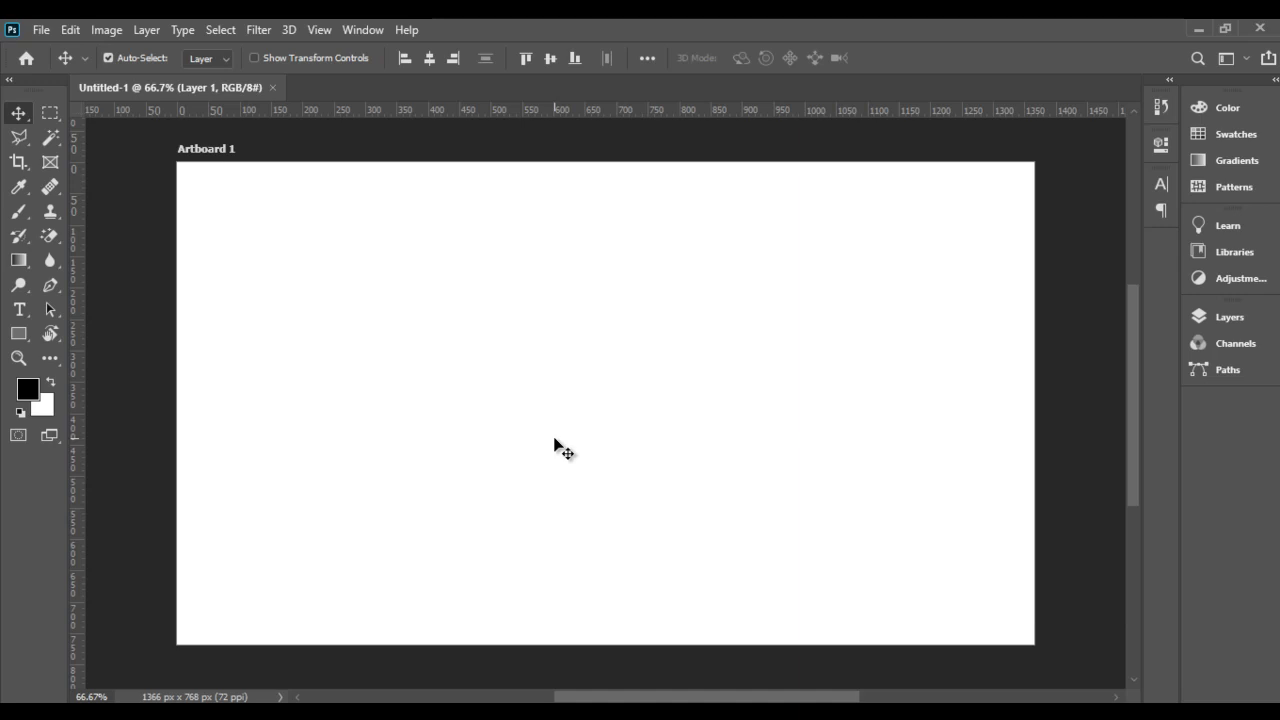
# Draw a red rectangle and a red circle side by side on the Photoshop artboard
pyautogui.click(19, 334)
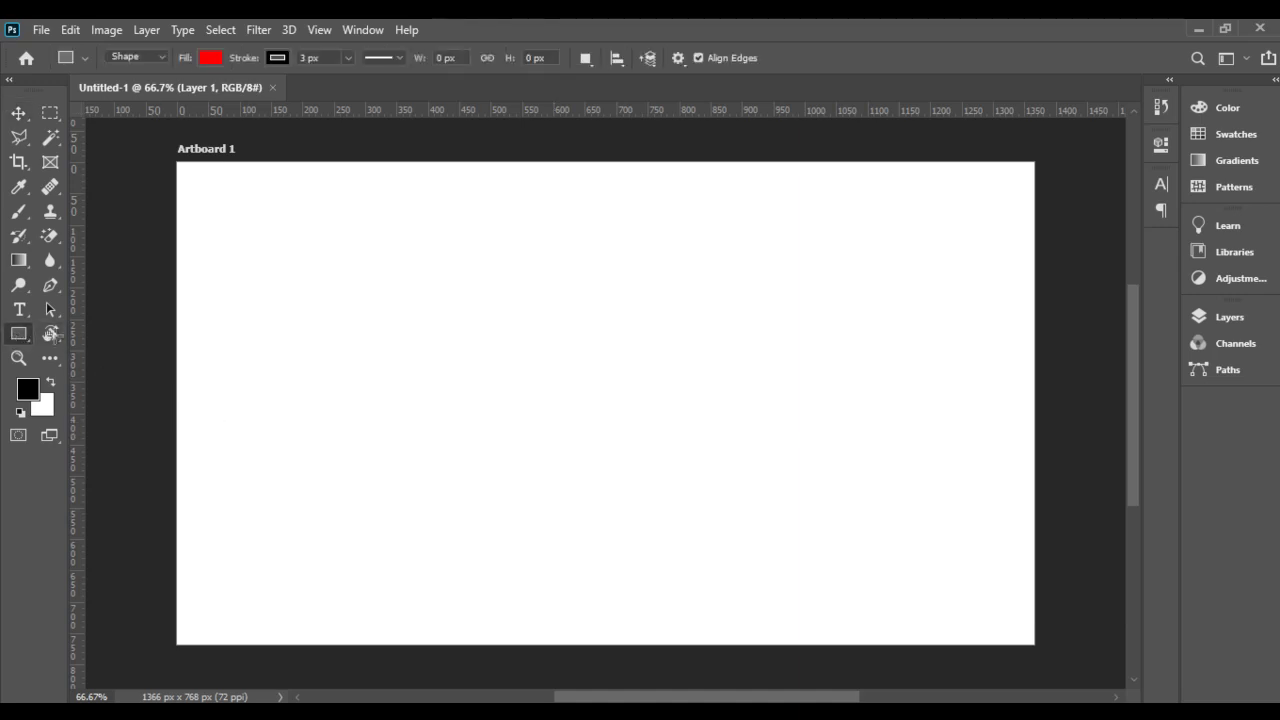
pyautogui.moveTo(314, 283); pyautogui.dragTo(511, 452)
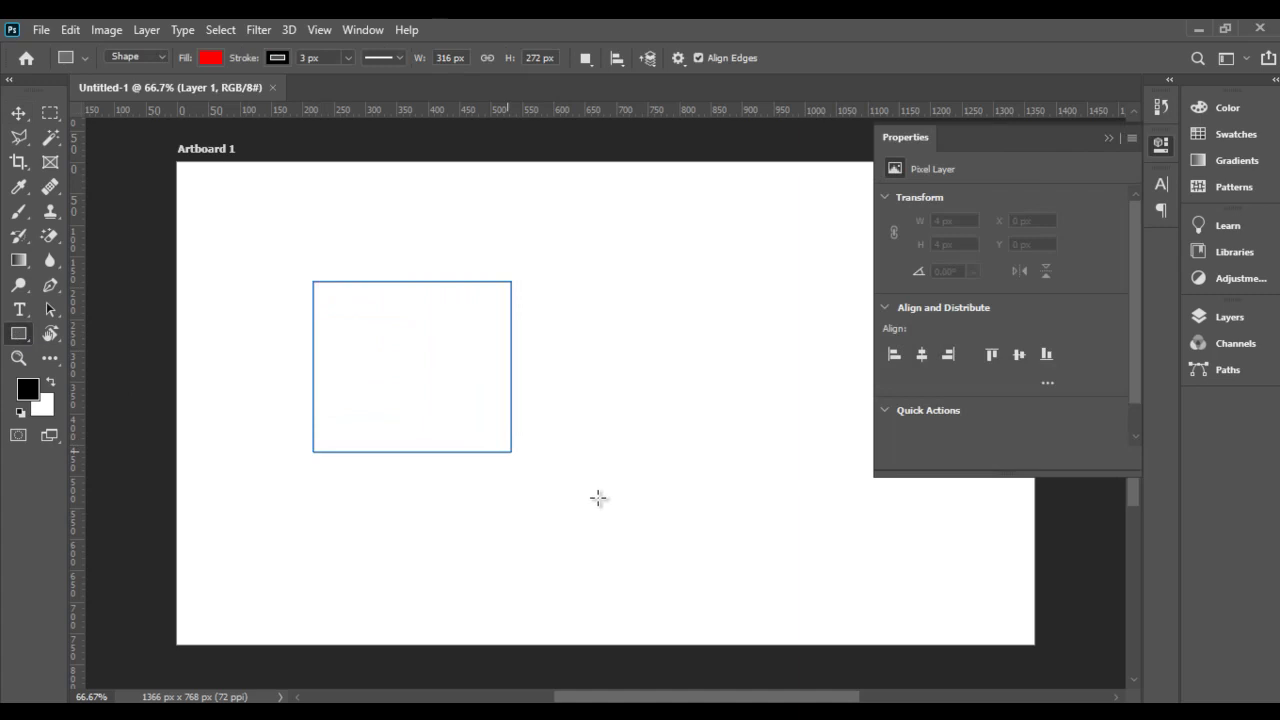
pyautogui.rightClick(23, 340)
pyautogui.click(84, 371)
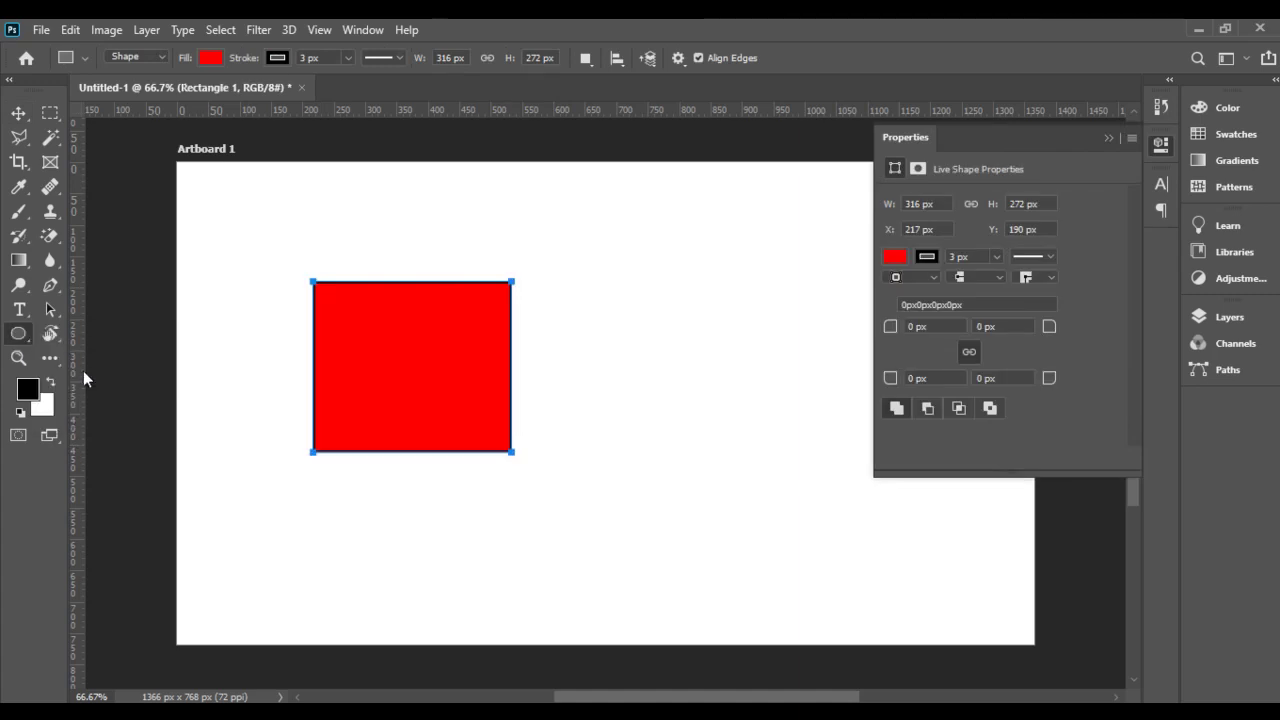
pyautogui.moveTo(646, 284); pyautogui.dragTo(799, 441)
pyautogui.click(19, 113)
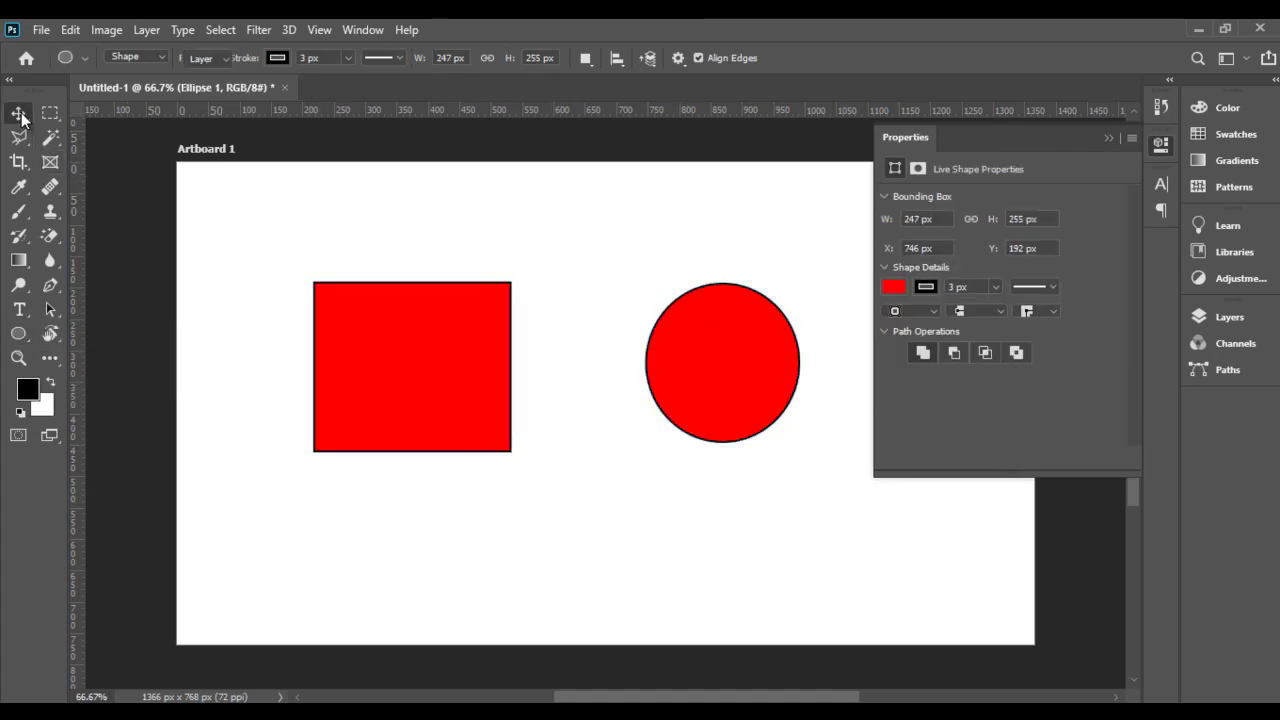
# Zoom into the rectangle's corner until its individual pixels show
pyautogui.click(17, 359)
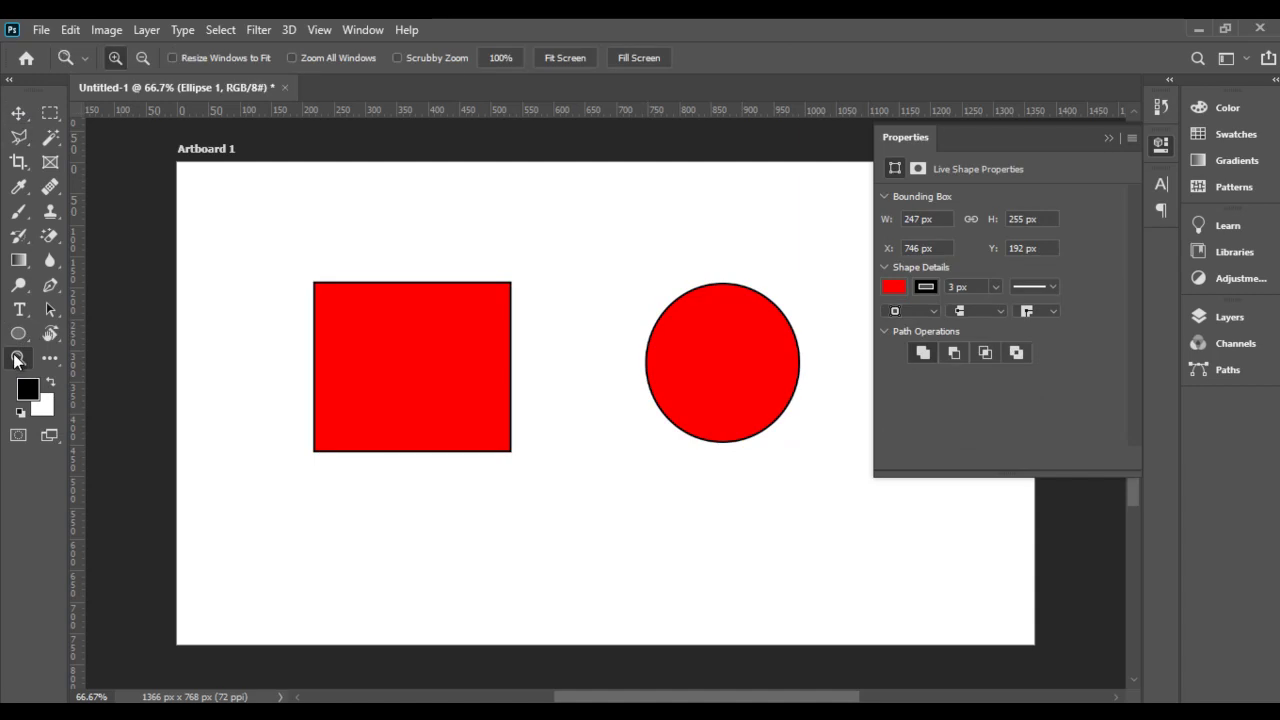
pyautogui.moveTo(272, 381); pyautogui.dragTo(384, 505)
pyautogui.click(556, 486)
pyautogui.click(646, 466)
pyautogui.click(699, 632)
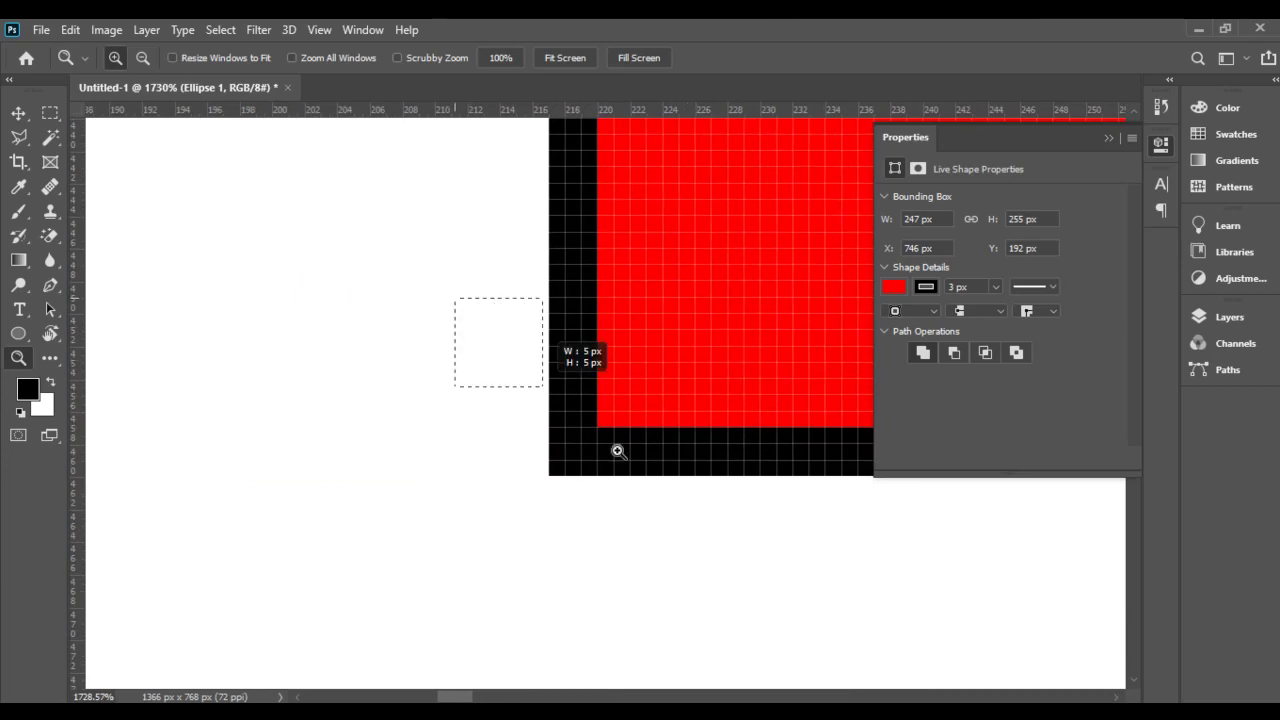
pyautogui.click(600, 447)
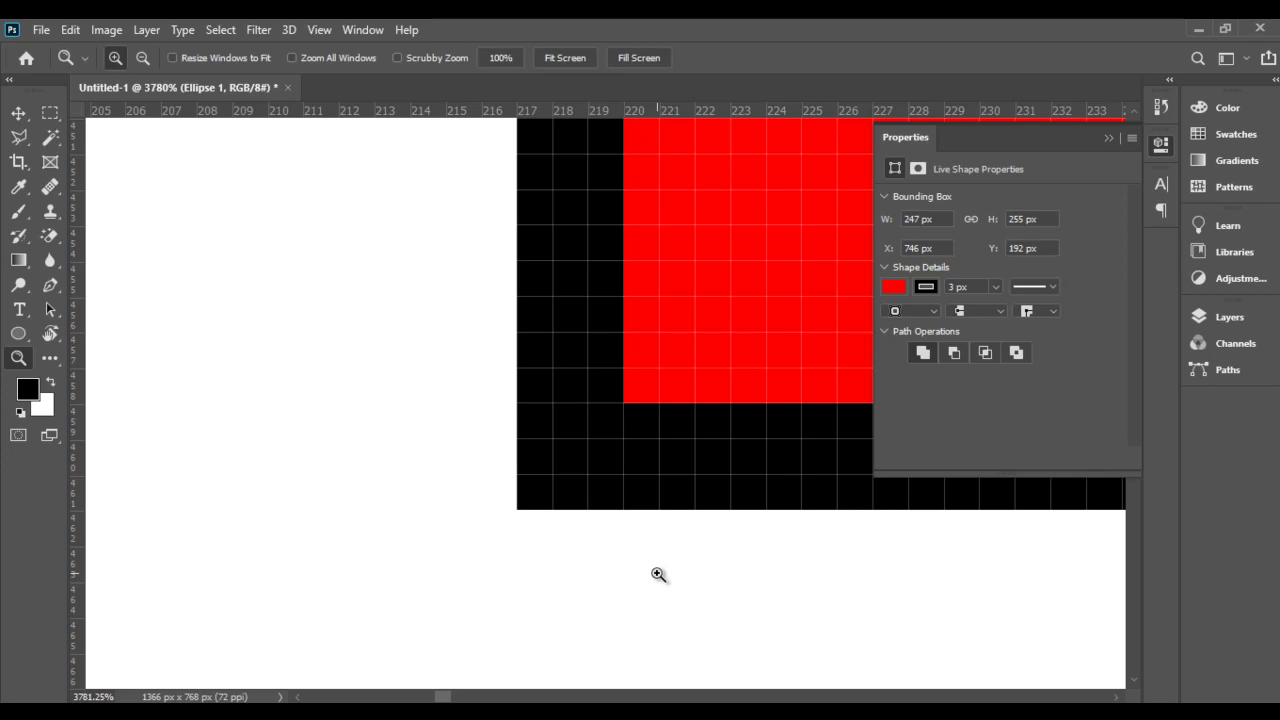
# Bring the circle into view and magnify its lower-left edge to about 1440%, revealing jagged pixels
pyautogui.scroll(-6, 658, 575)
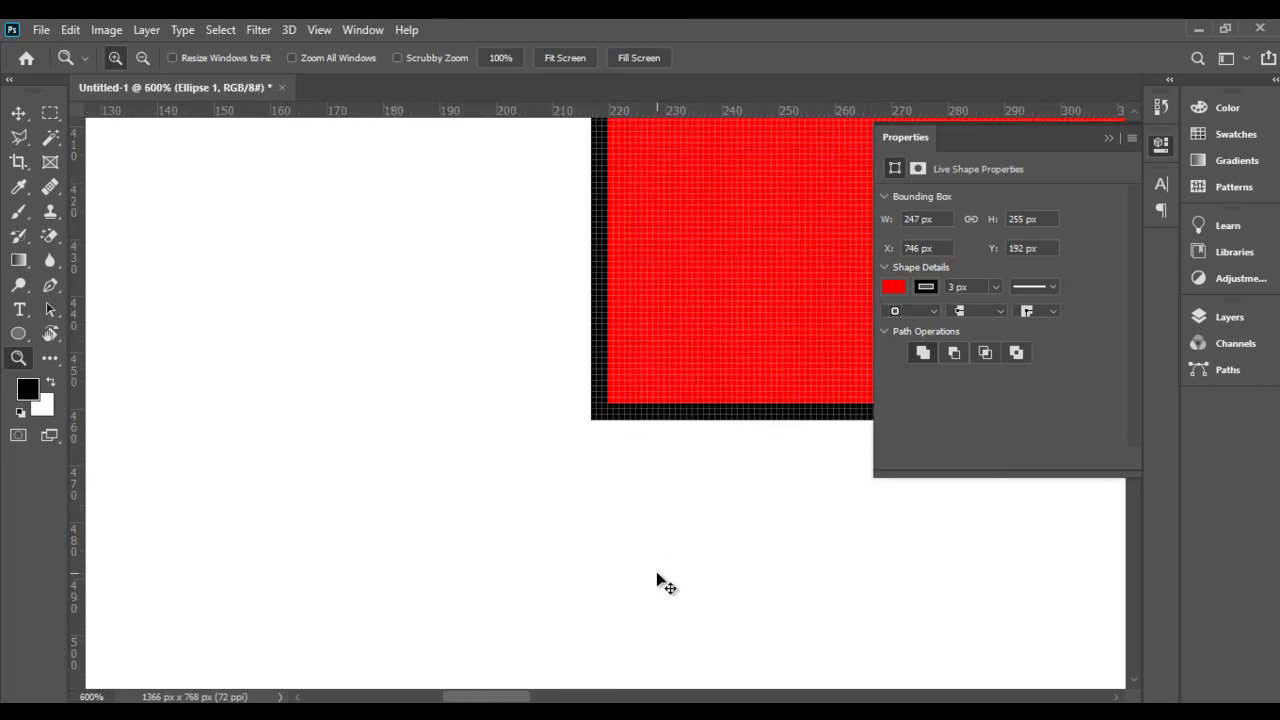
pyautogui.scroll(-4, 658, 575)
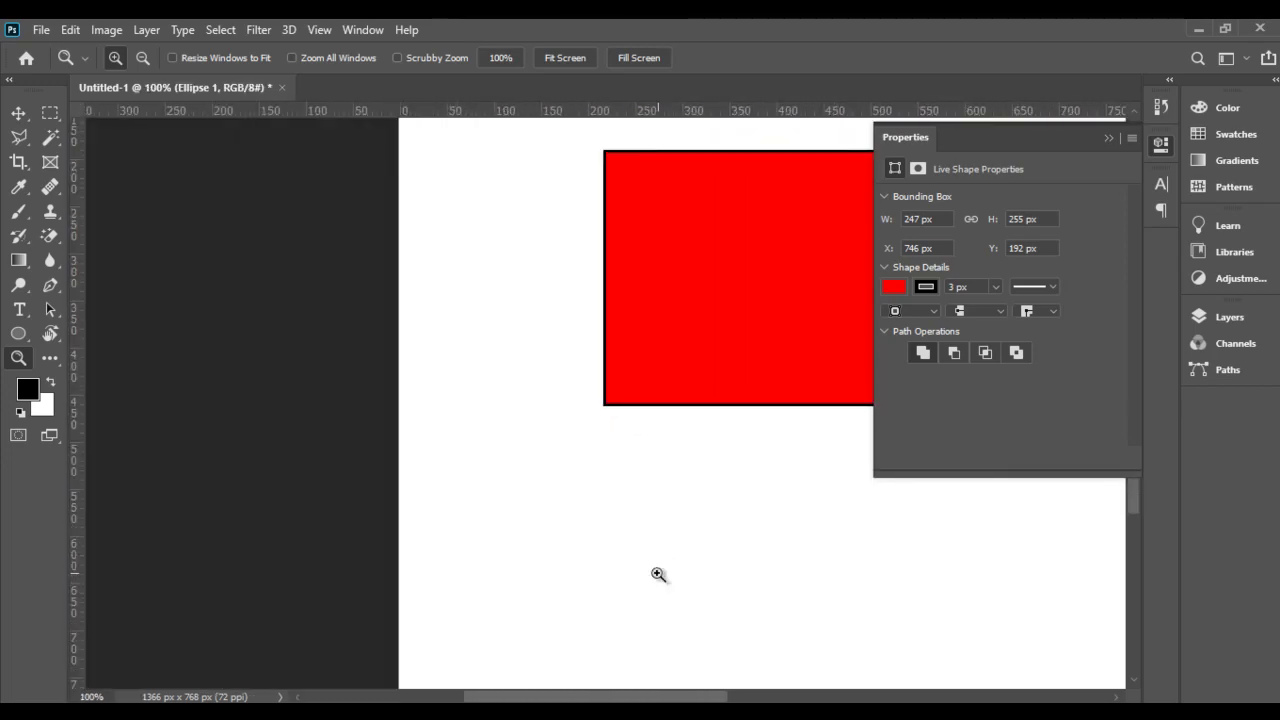
pyautogui.moveTo(786, 531); pyautogui.dragTo(320, 534)
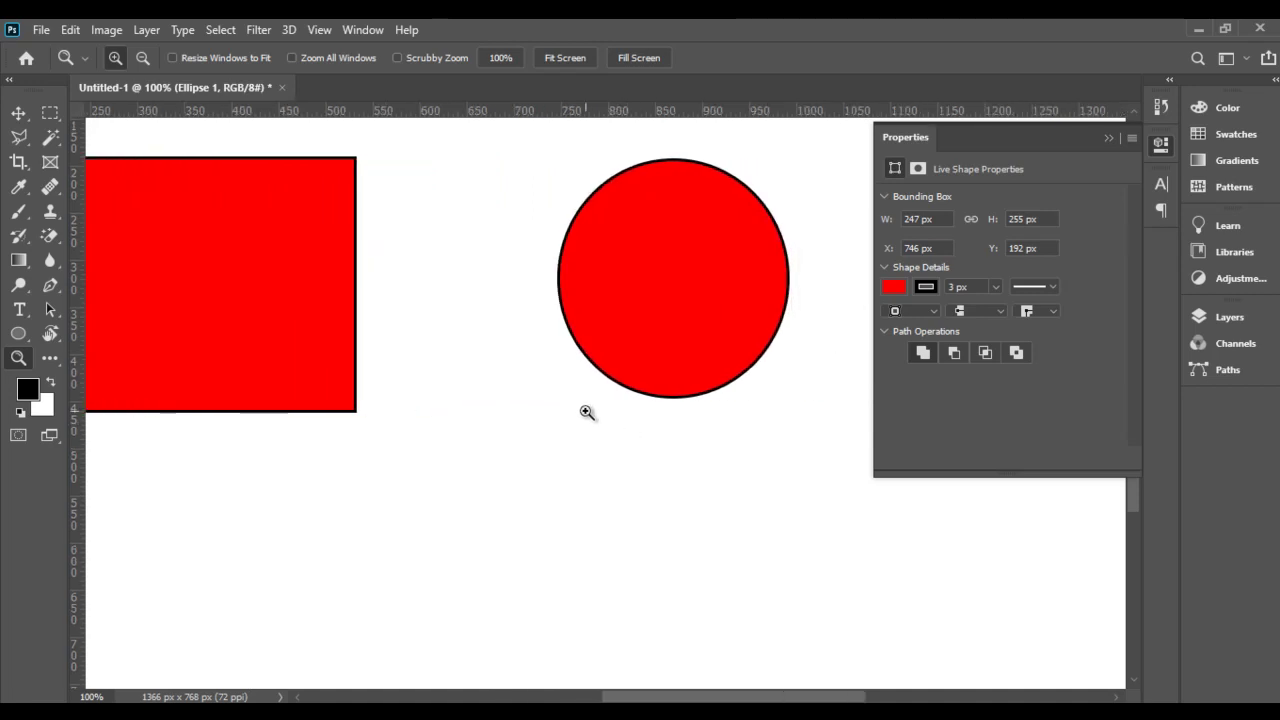
pyautogui.moveTo(548, 317); pyautogui.dragTo(634, 397)
pyautogui.moveTo(450, 284); pyautogui.dragTo(698, 510)
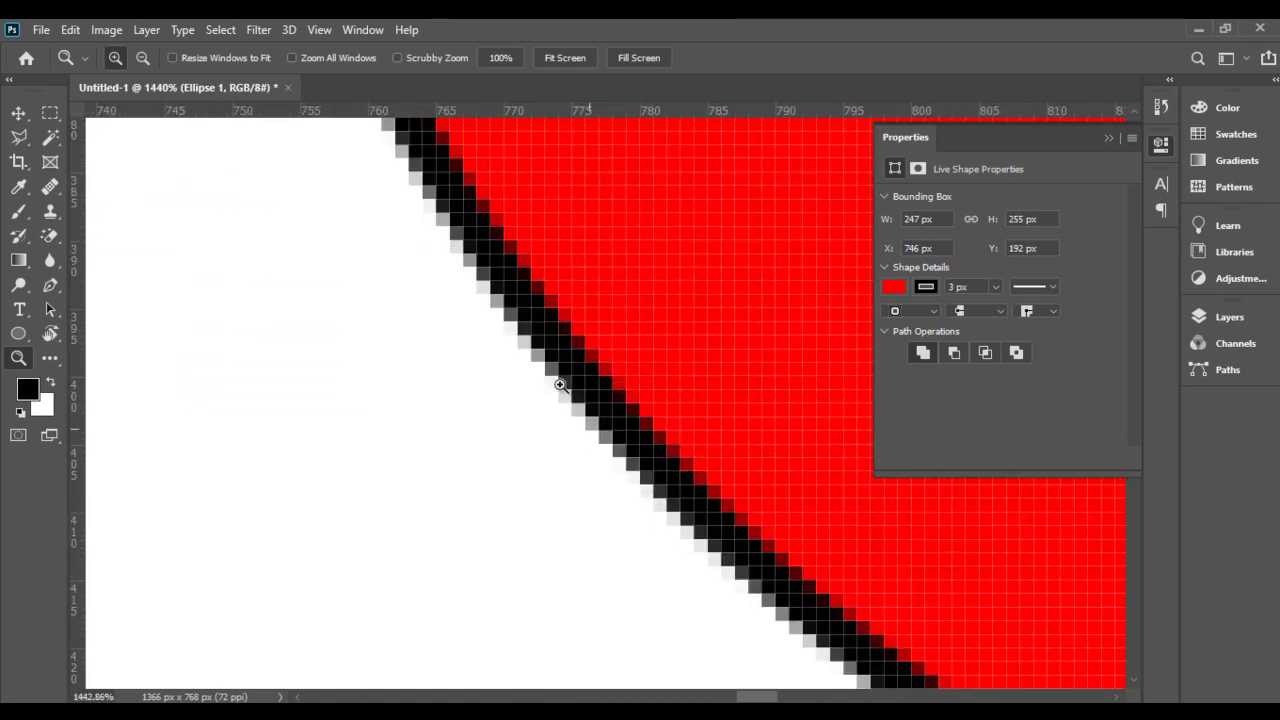
pyautogui.keyDown('alt'); pyautogui.click(858, 613); pyautogui.keyUp('alt')
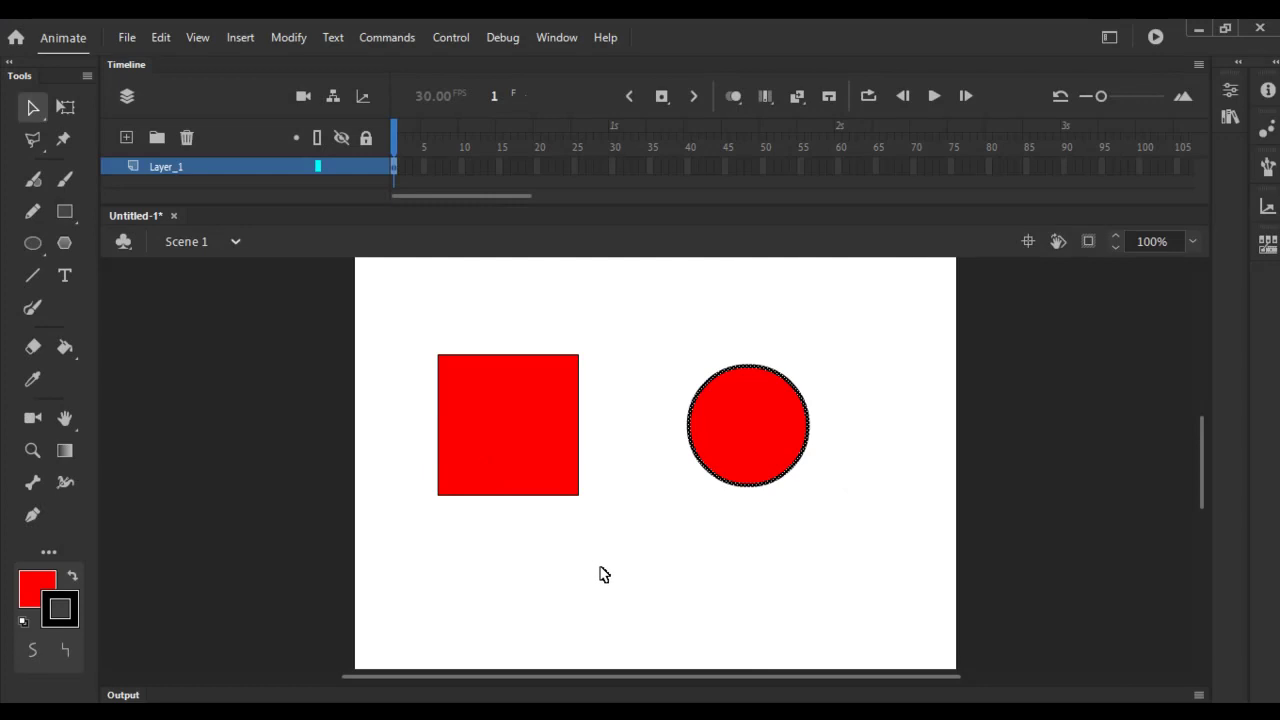
# Zoom into the circle's left edge up to 2000%, showing the outline stays smooth
pyautogui.click(32, 450)
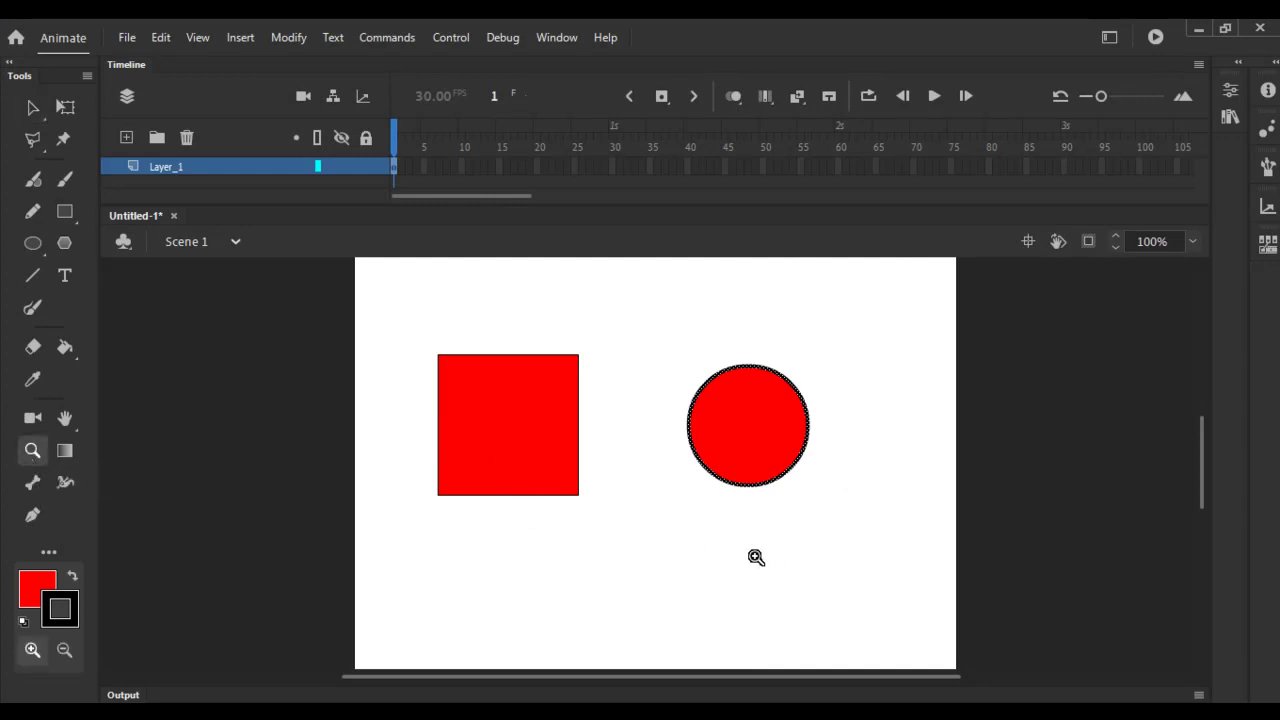
pyautogui.moveTo(670, 428); pyautogui.dragTo(743, 487)
pyautogui.moveTo(555, 425); pyautogui.dragTo(700, 562)
pyautogui.press('v')
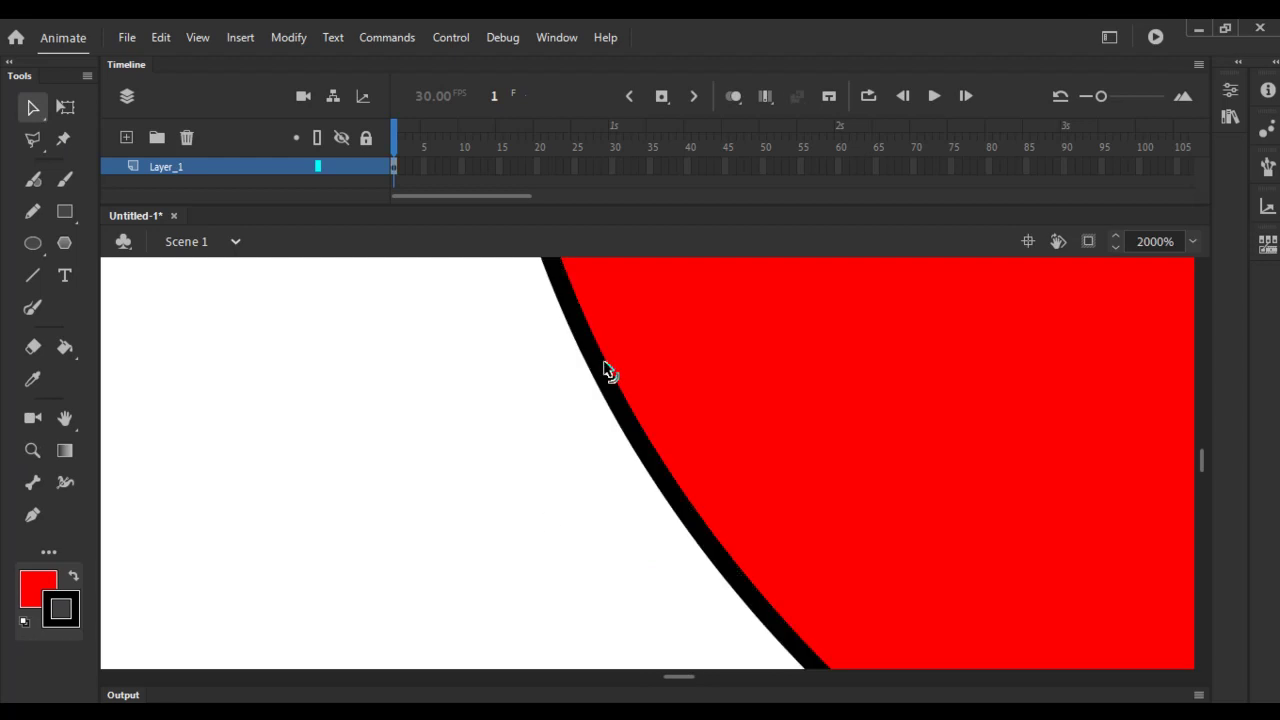
pyautogui.press('z')
pyautogui.moveTo(540, 428); pyautogui.dragTo(585, 445)
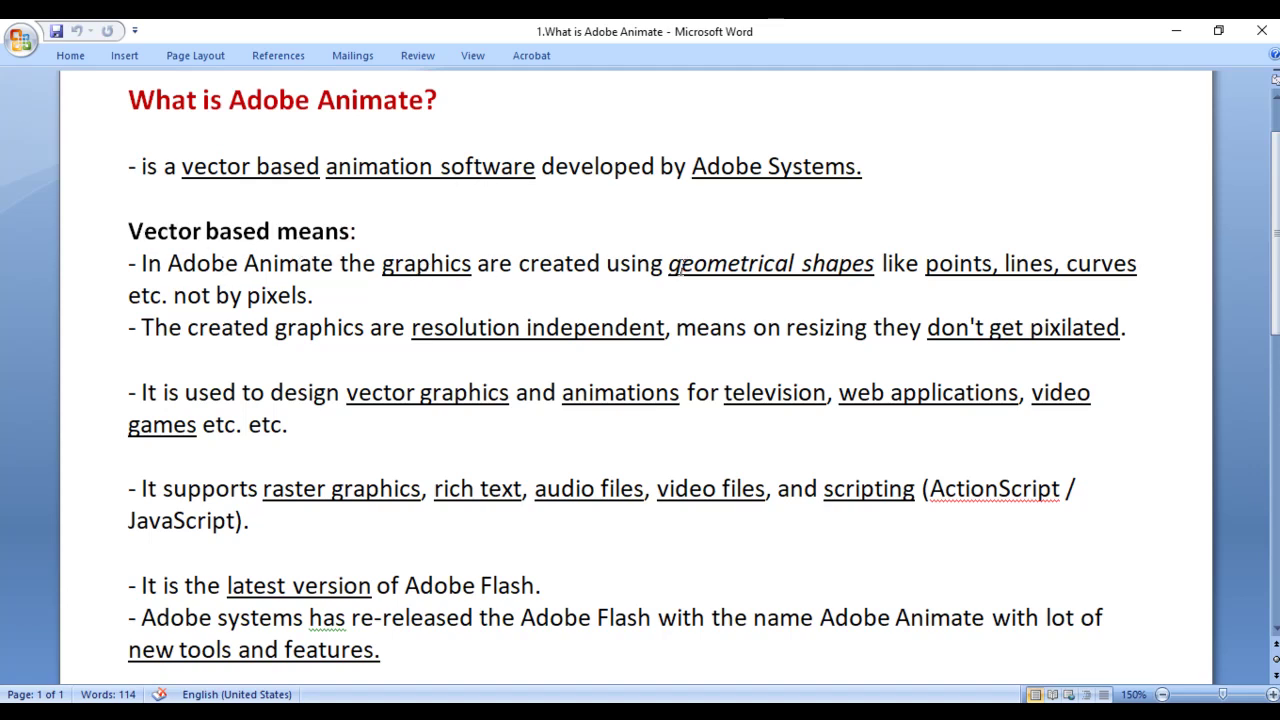
pyautogui.moveTo(670, 264); pyautogui.dragTo(876, 270)
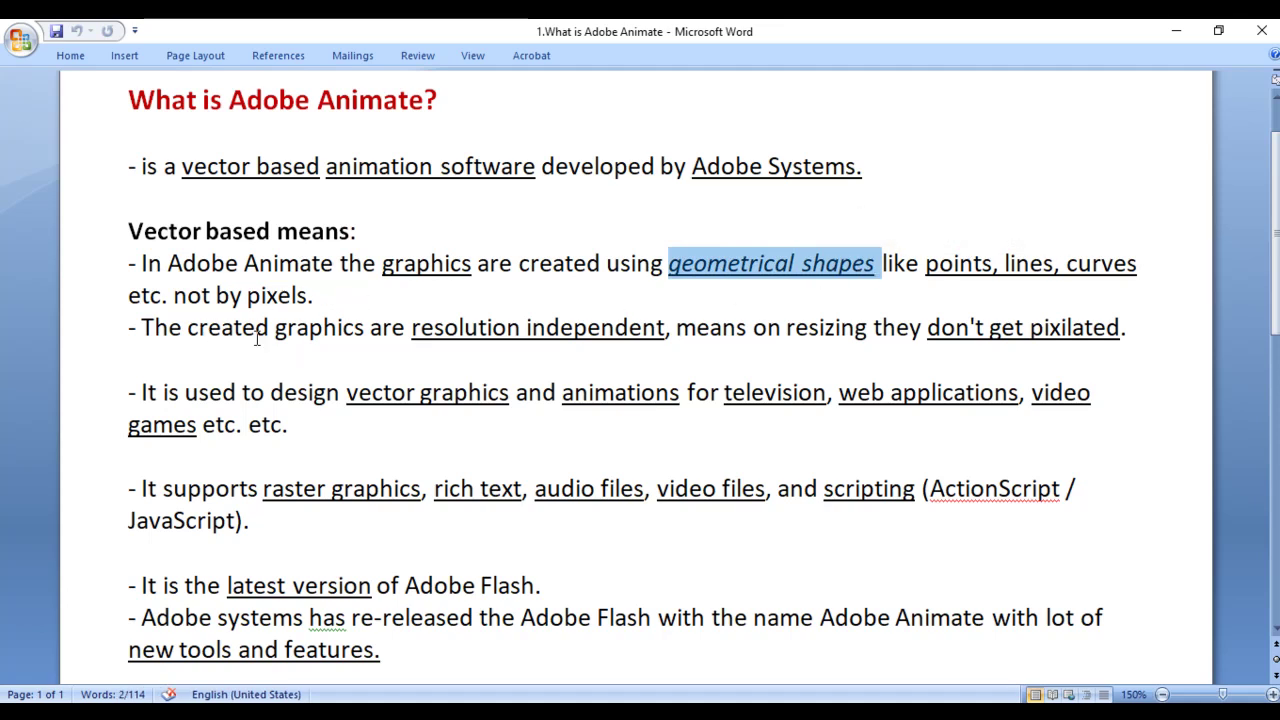
pyautogui.moveTo(413, 330); pyautogui.dragTo(665, 330)
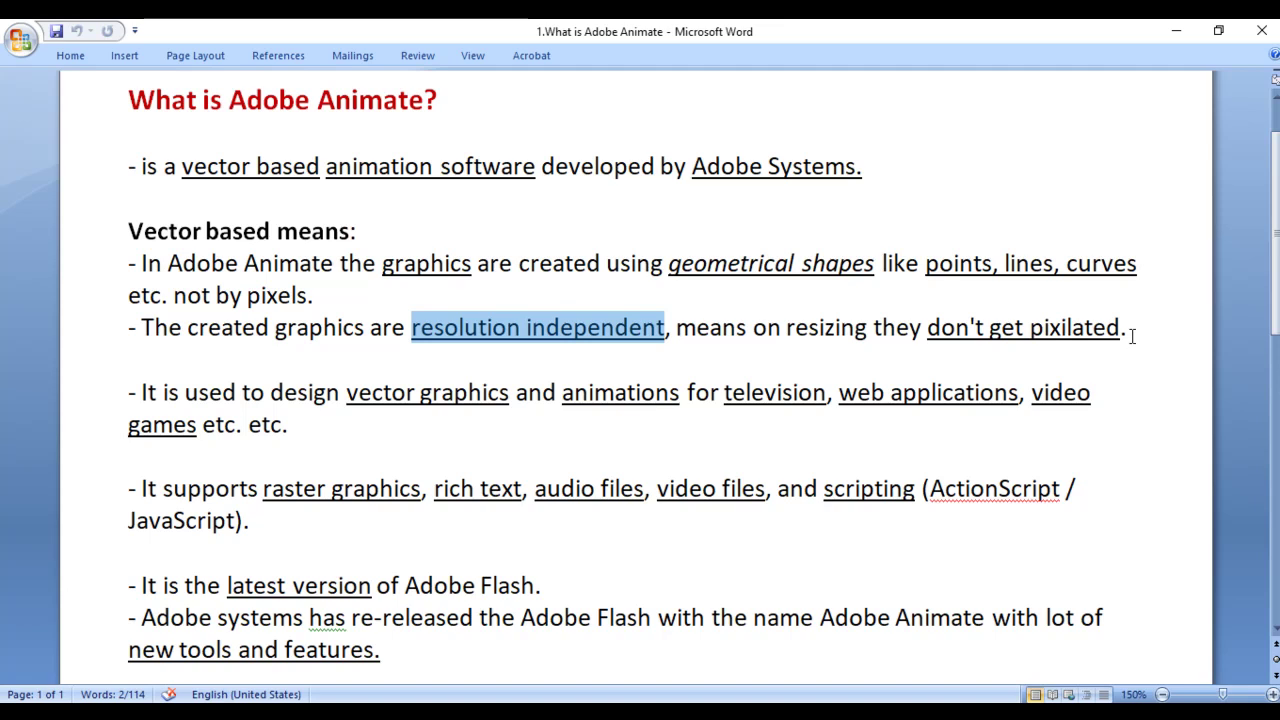
pyautogui.moveTo(322, 166); pyautogui.dragTo(528, 172)
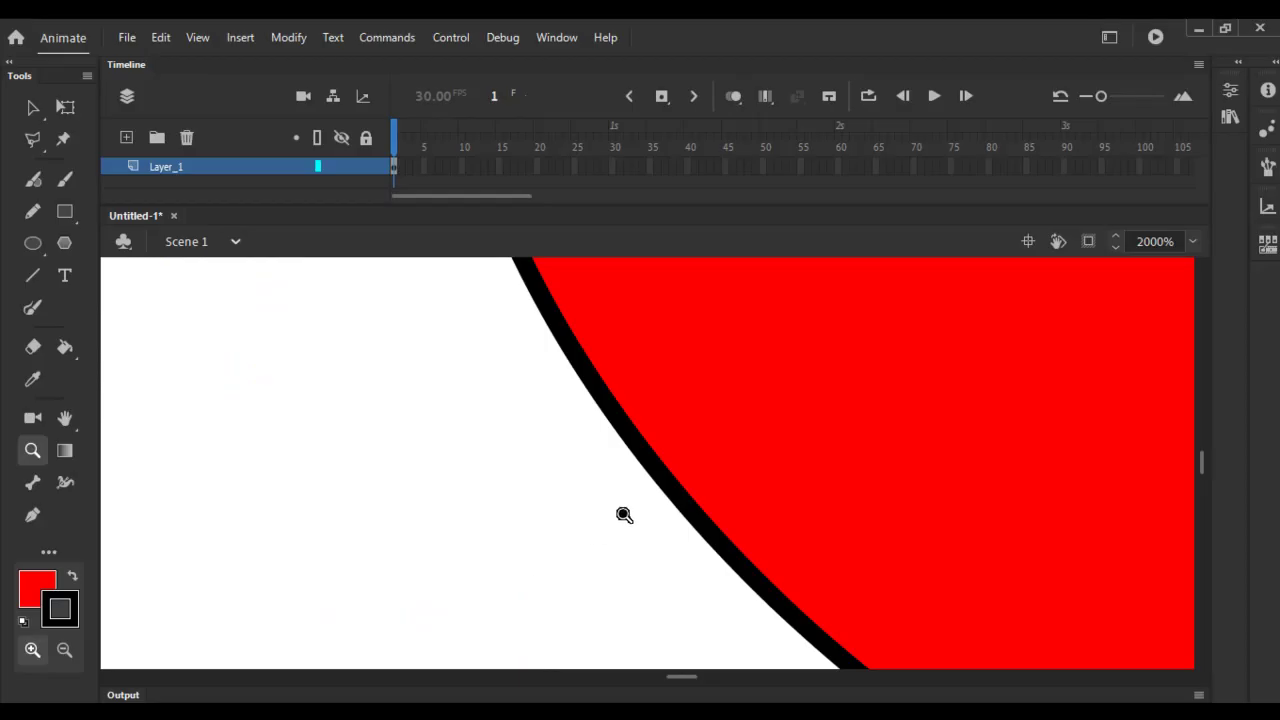
# Fit the stage in the window and delete the square and circle
pyautogui.click(1192, 241)
pyautogui.click(1153, 262)
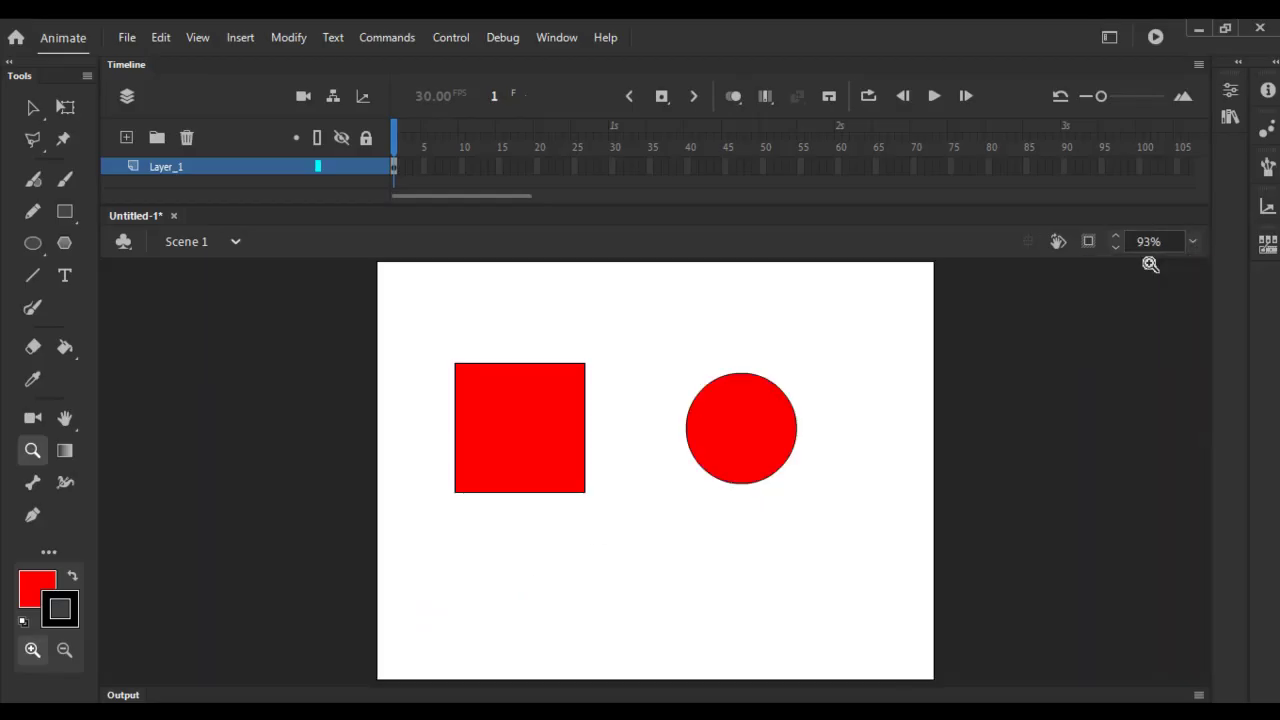
pyautogui.press('v')
pyautogui.moveTo(412, 318); pyautogui.dragTo(805, 603)
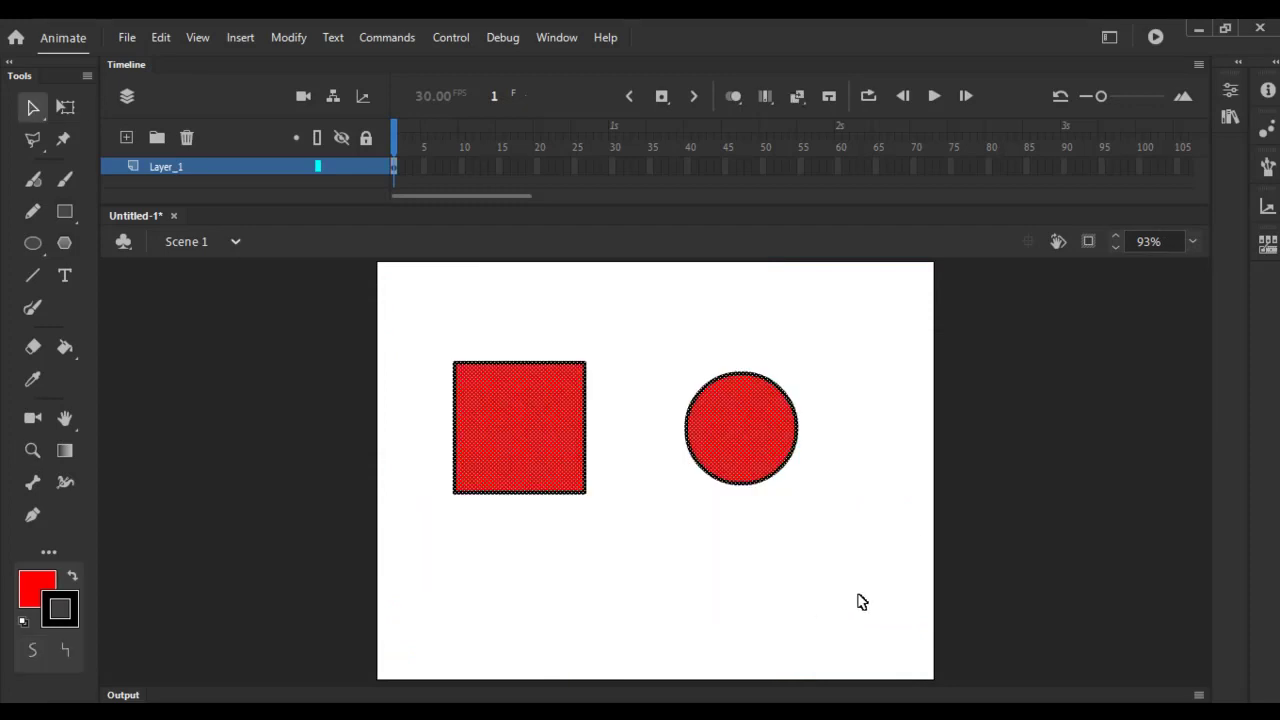
pyautogui.press('Delete')
# Draw a new red circle and move it to the top edge of the stage
pyautogui.click(33, 243)
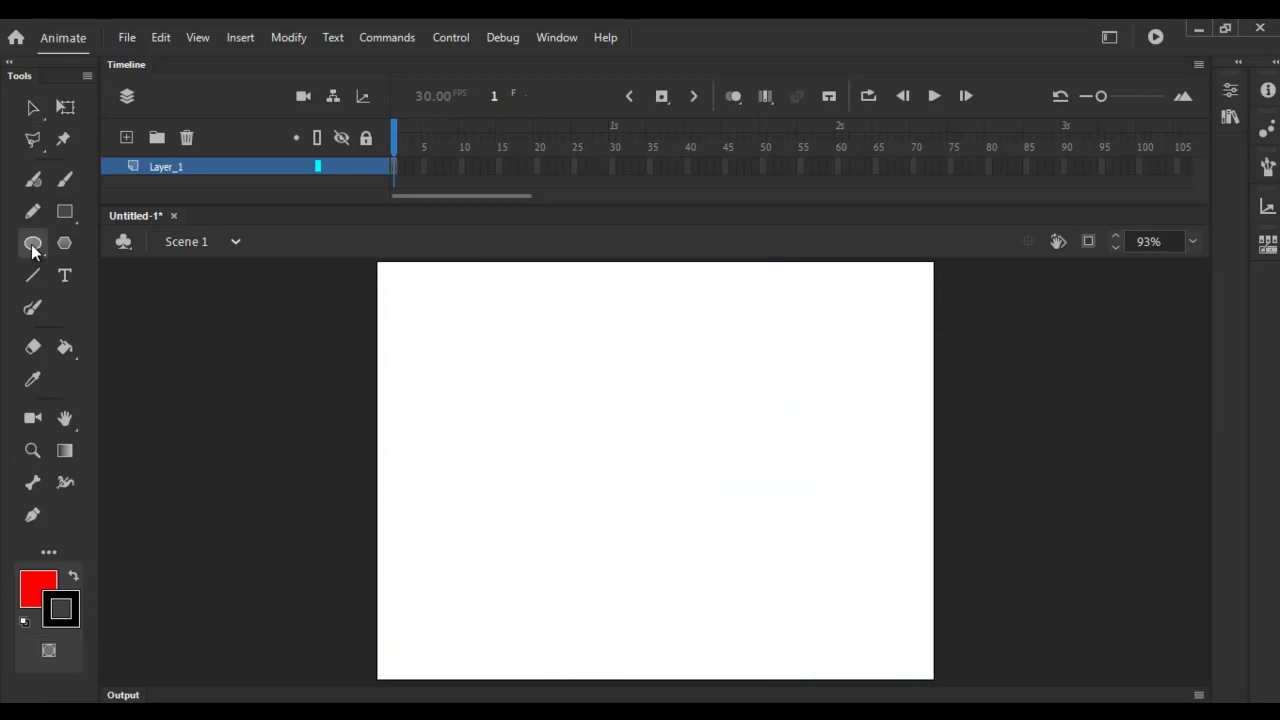
pyautogui.moveTo(621, 285); pyautogui.dragTo(675, 332)
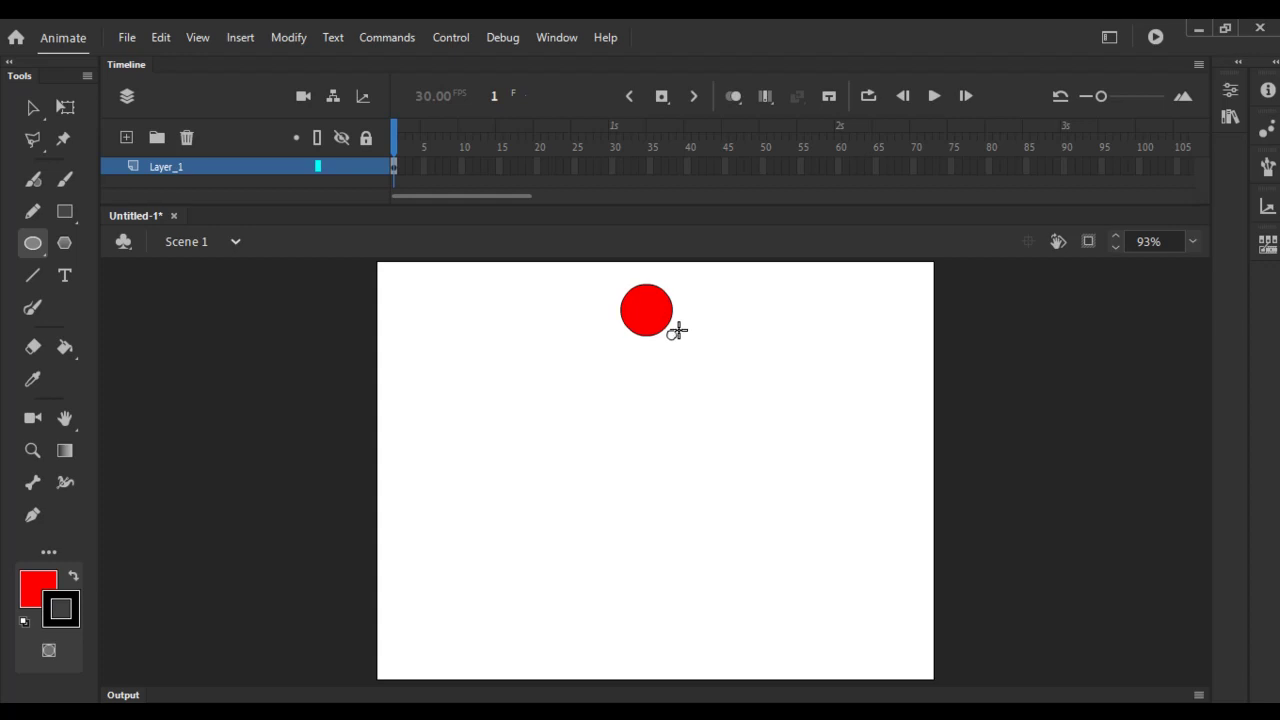
pyautogui.click(33, 107)
pyautogui.doubleClick(655, 314)
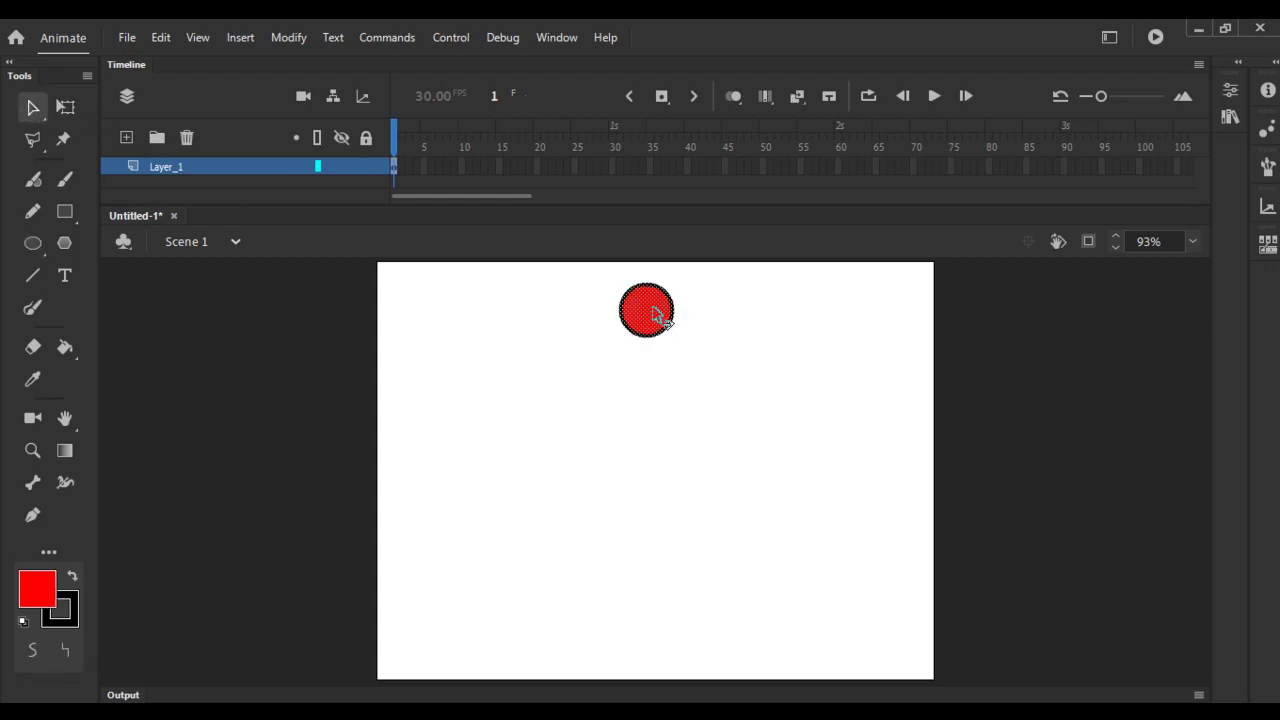
pyautogui.moveTo(655, 314); pyautogui.dragTo(655, 295)
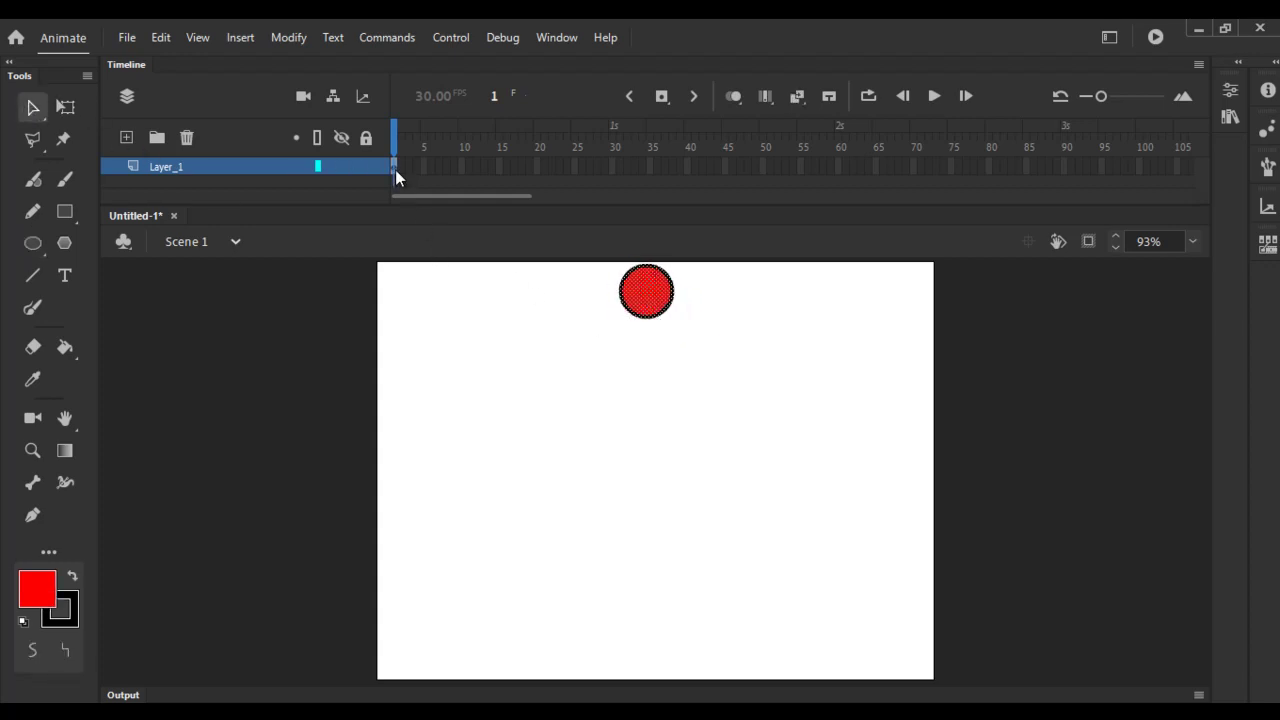
# Add keyframes at frames 10 and 20, placing the circle at the stage bottom on frame 10
pyautogui.click(462, 166)
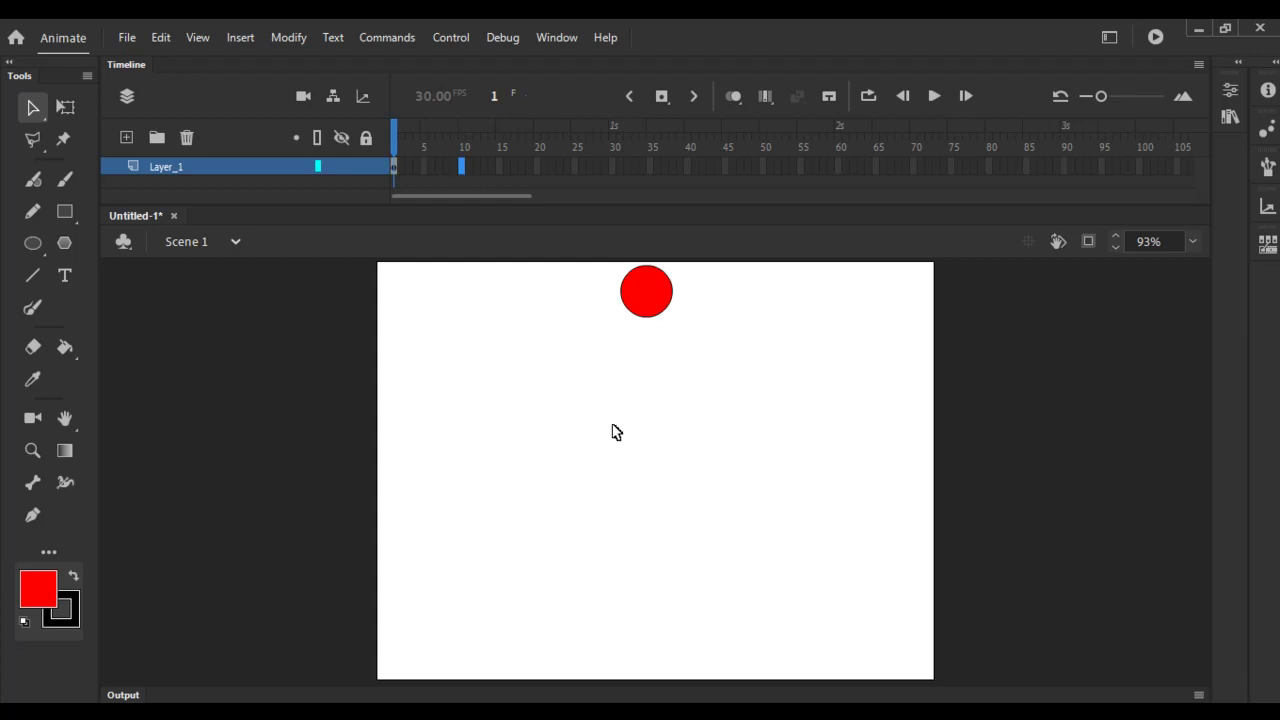
pyautogui.press('F6')
pyautogui.moveTo(648, 291); pyautogui.dragTo(650, 656)
pyautogui.click(537, 166)
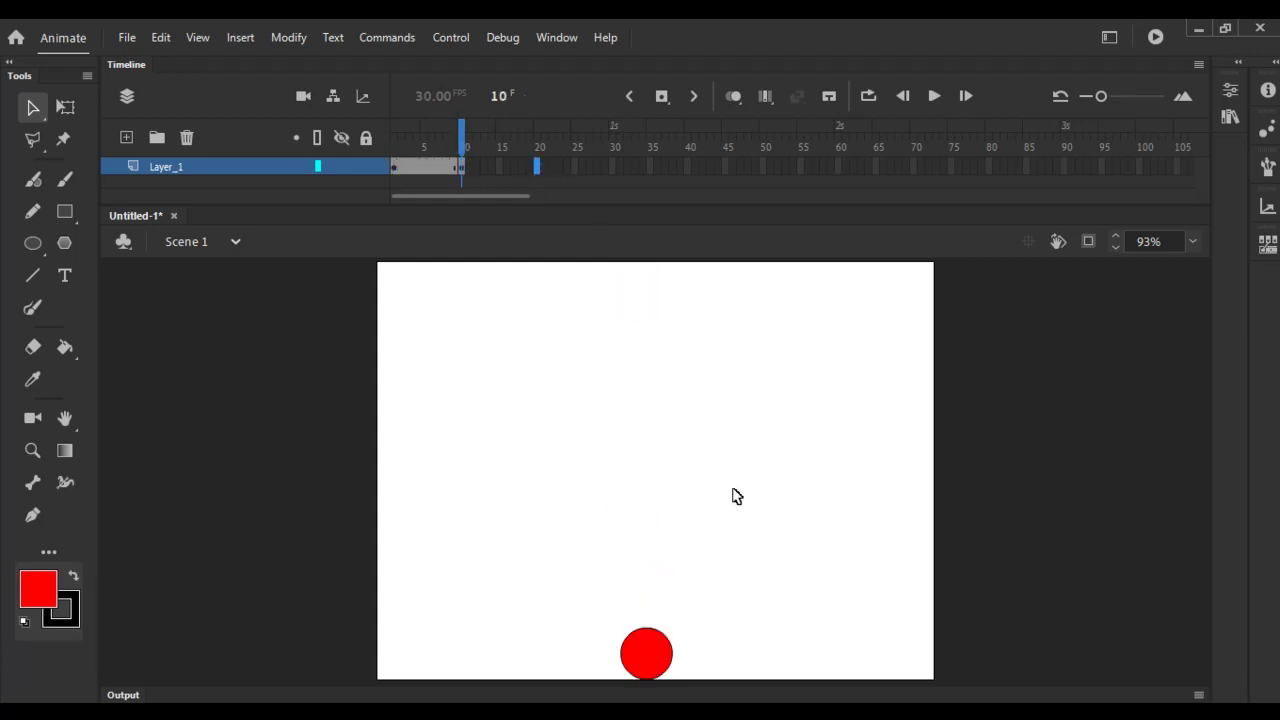
pyautogui.press('F6')
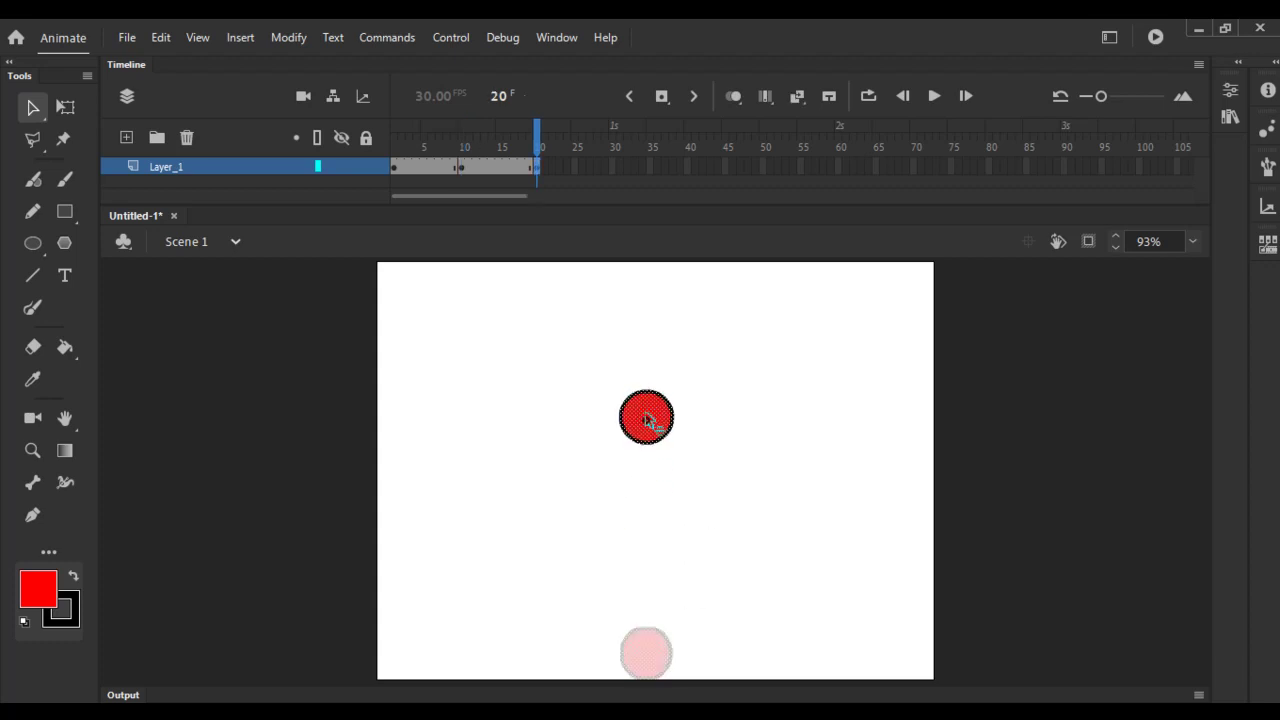